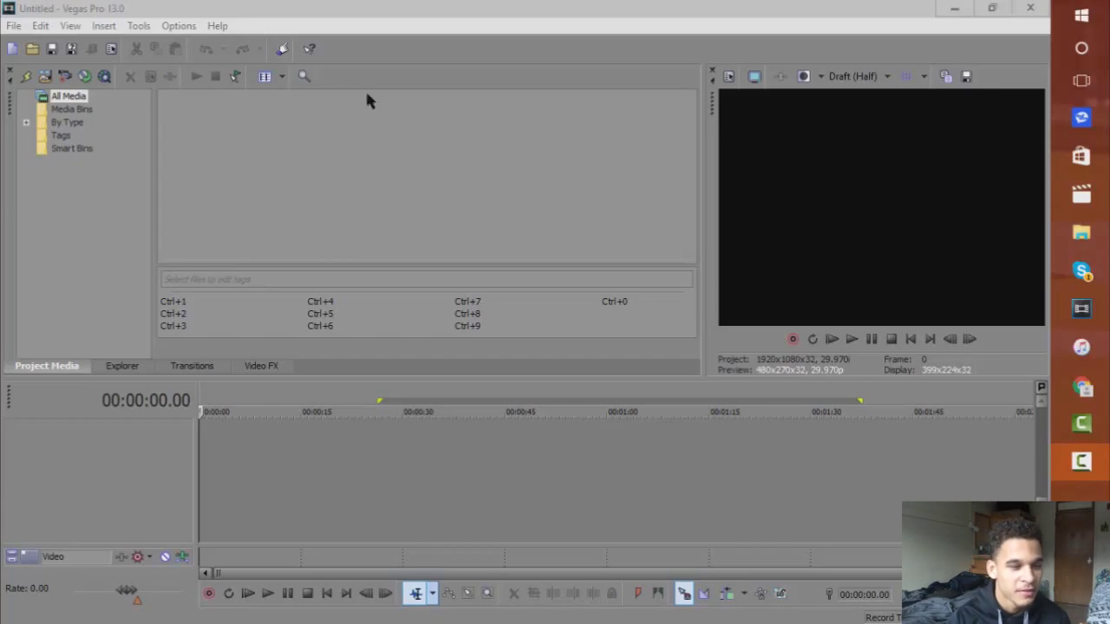
Add the Titles & Text (Default) preset from Media Generators, opening the editor with Sample Text.
click(71, 109)
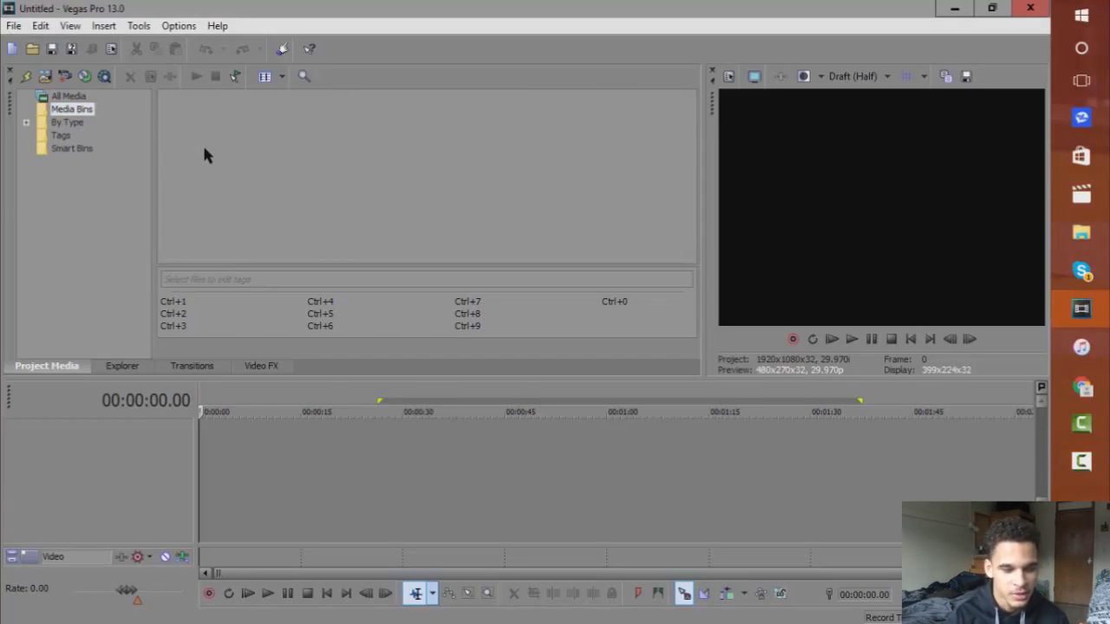
key(alt+9)
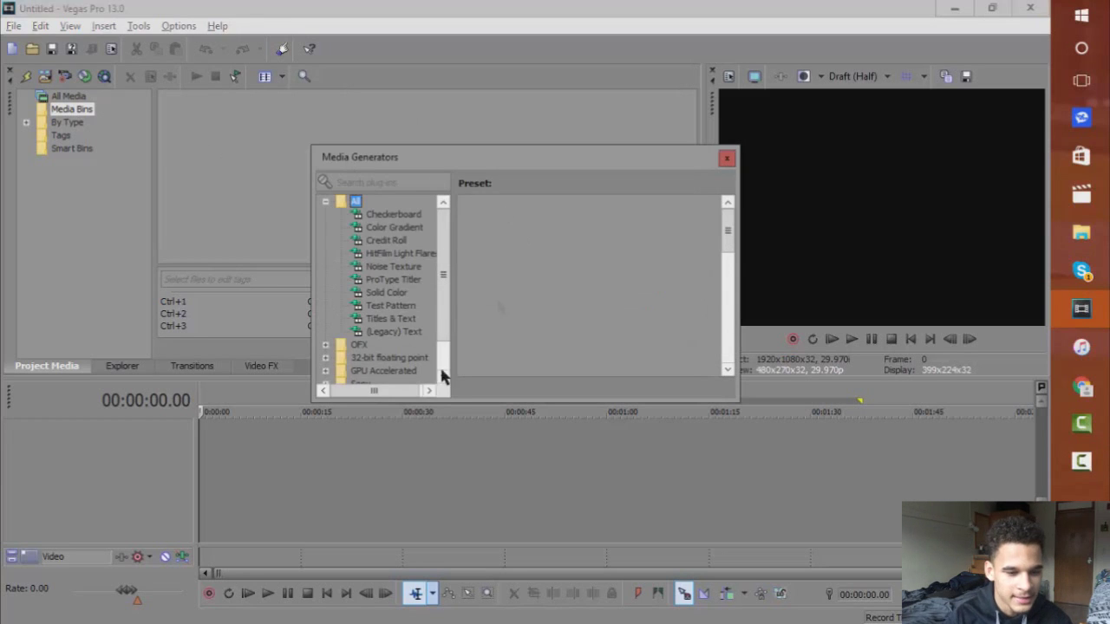
click(382, 333)
click(388, 321)
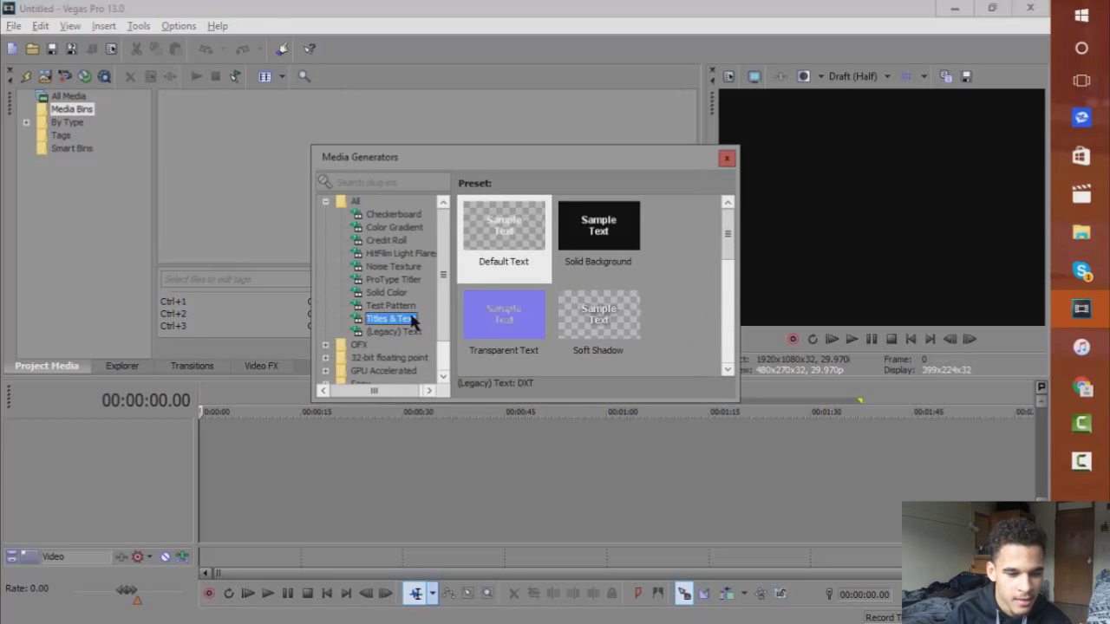
click(490, 261)
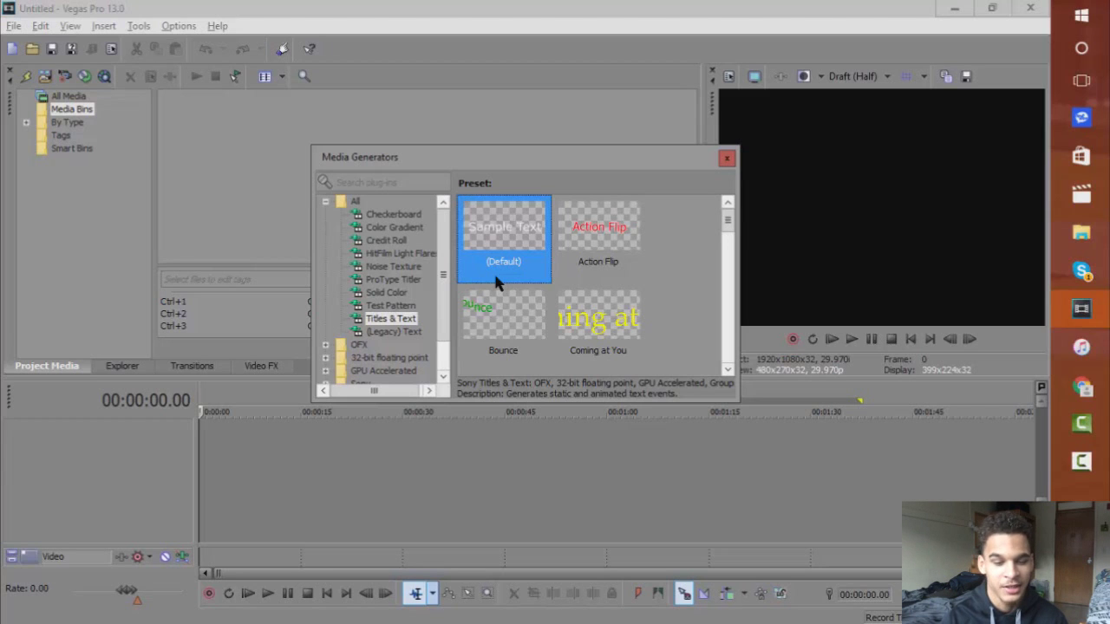
click(392, 331)
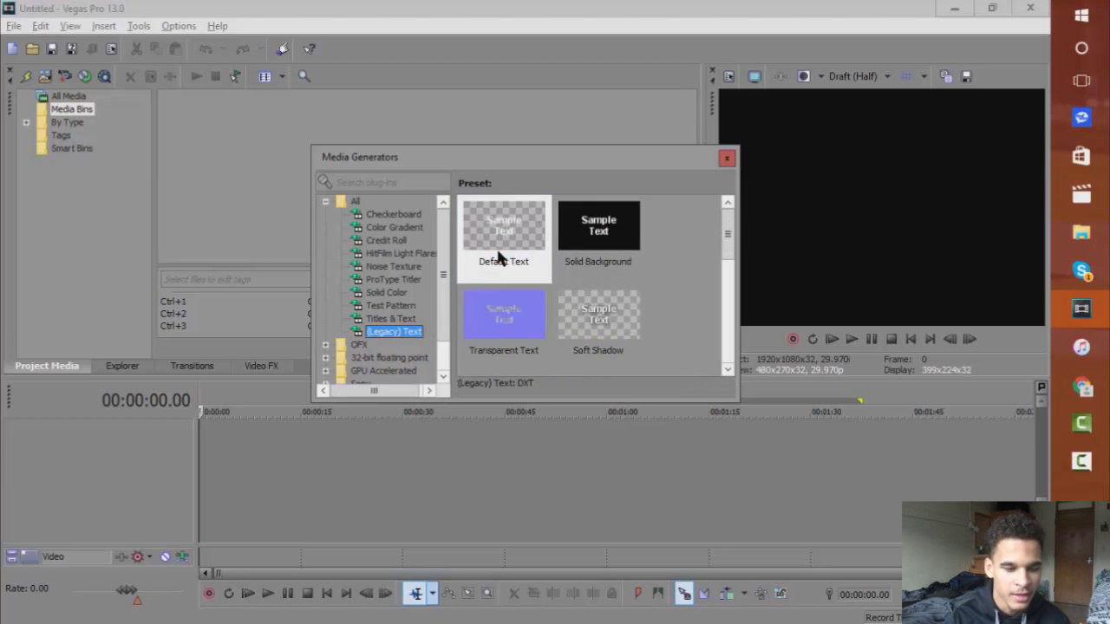
click(726, 158)
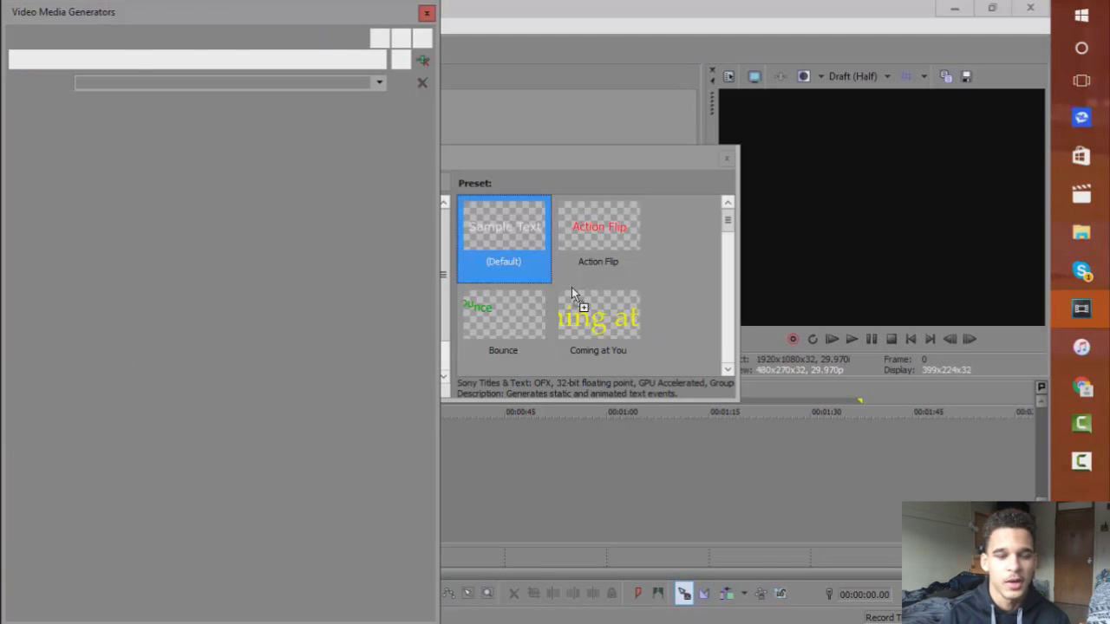
click(727, 158)
Replace Sample Text with the person's first and last name on two centred lines.
click(350, 189)
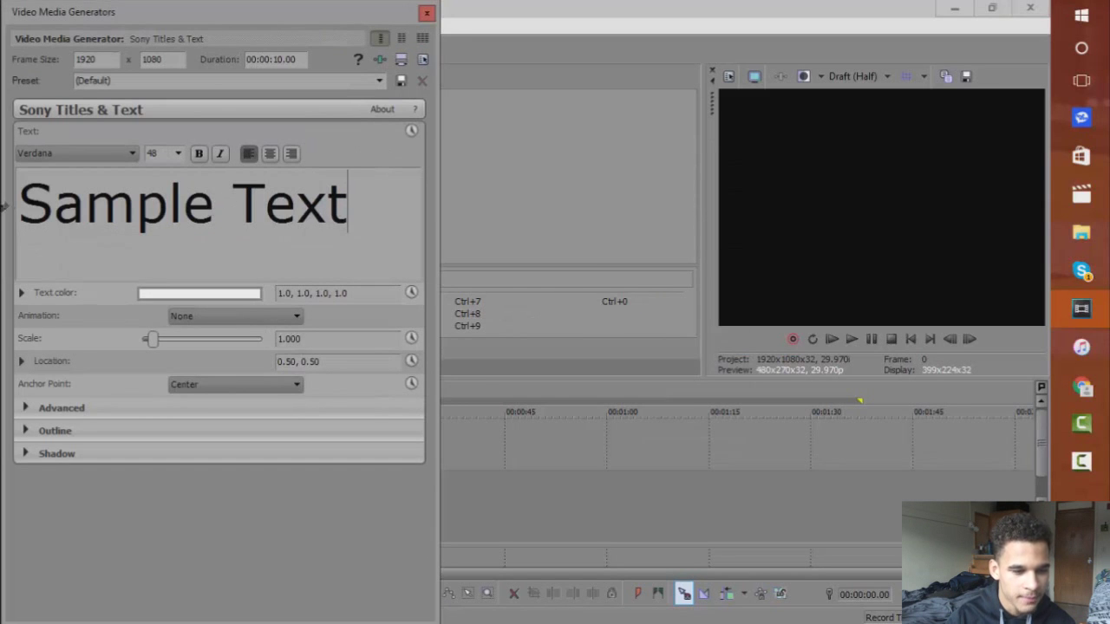
key(ctrl+a)
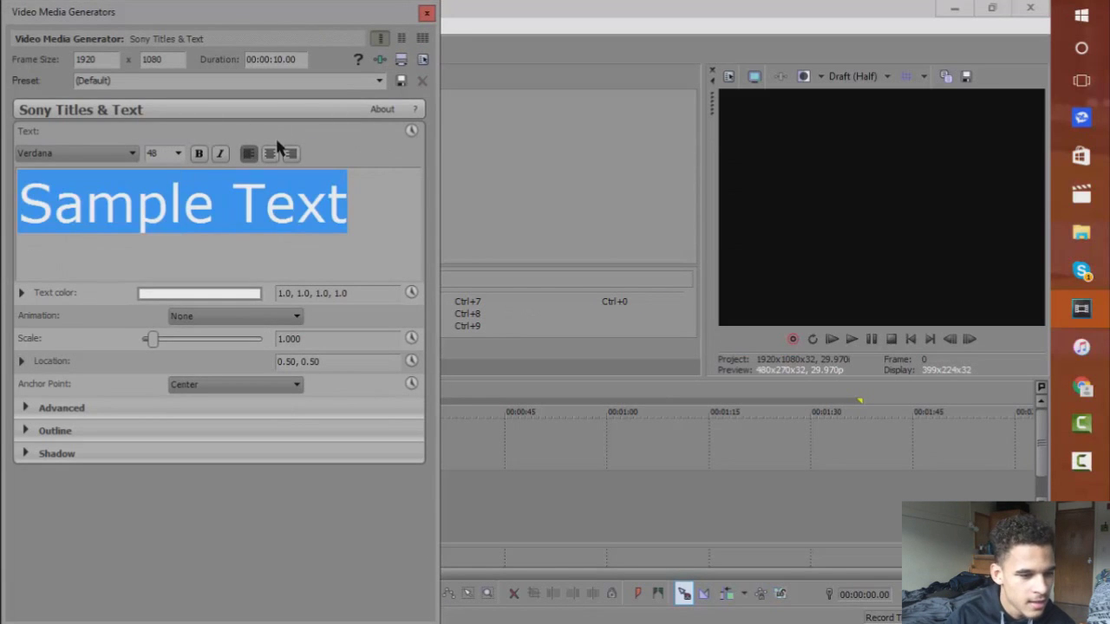
click(270, 153)
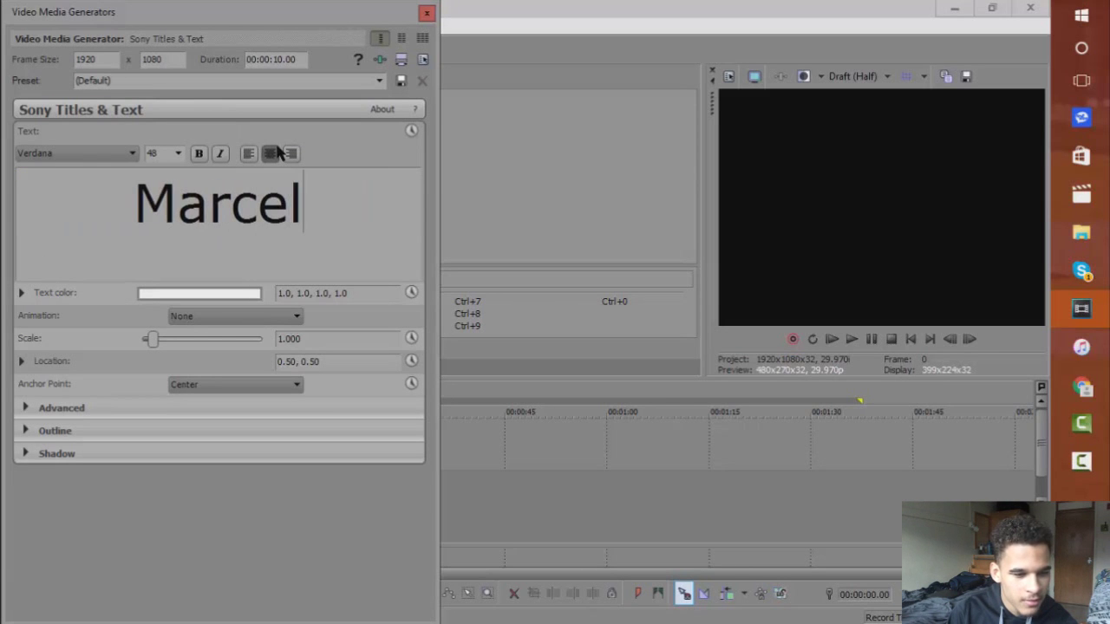
key(ctrl+a)
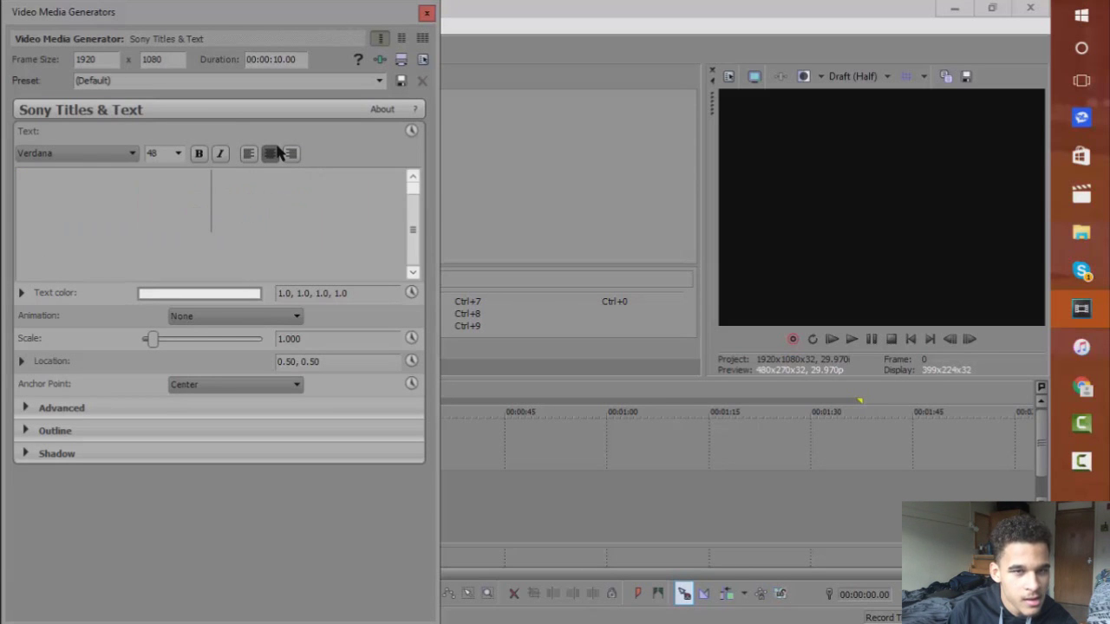
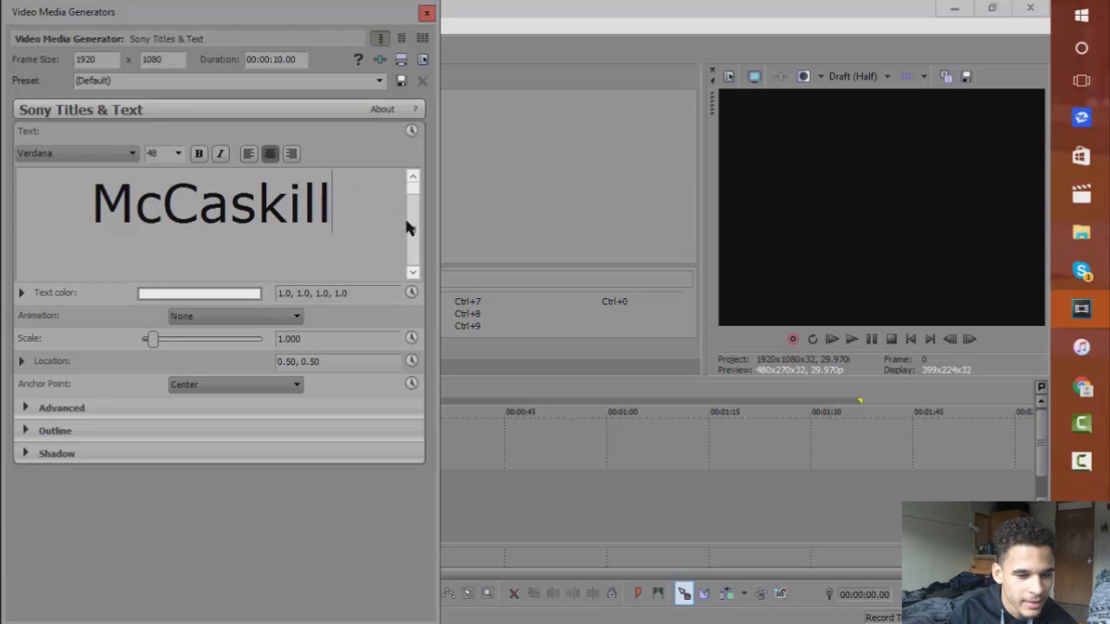
scroll(409, 227, up, 2)
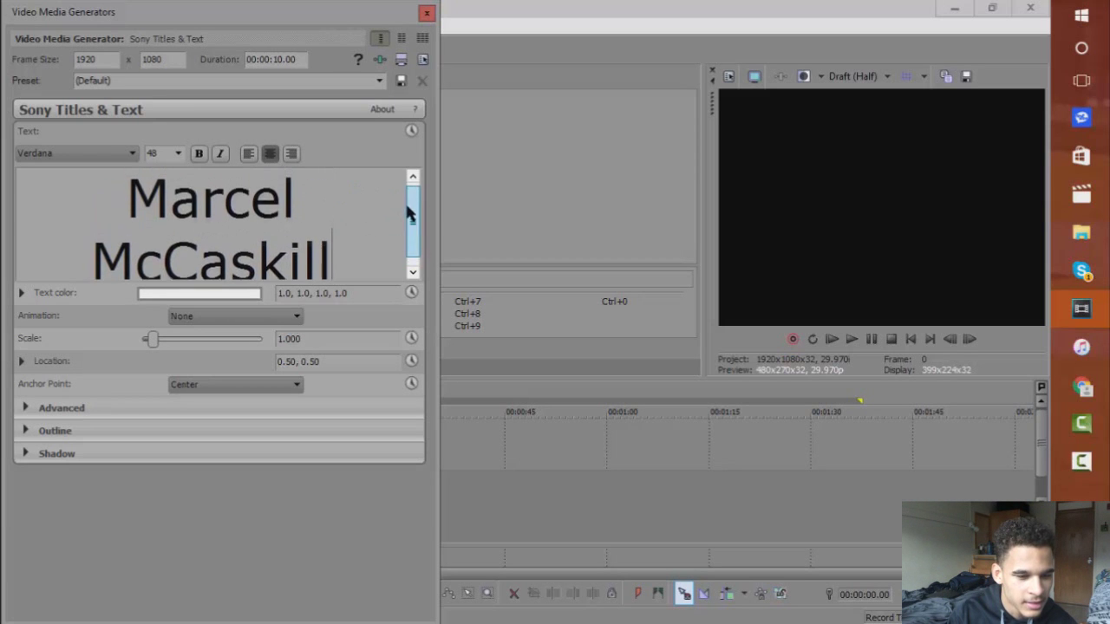
drag(334, 260, 90, 109)
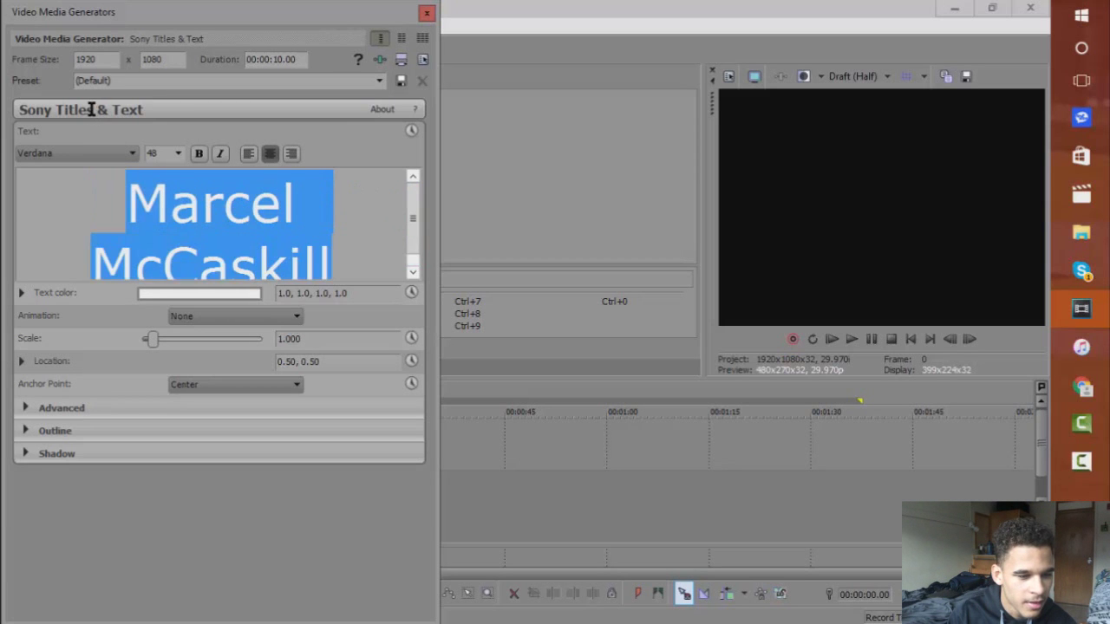
Set the title font to Impact at size 52 and close the text generator.
click(179, 153)
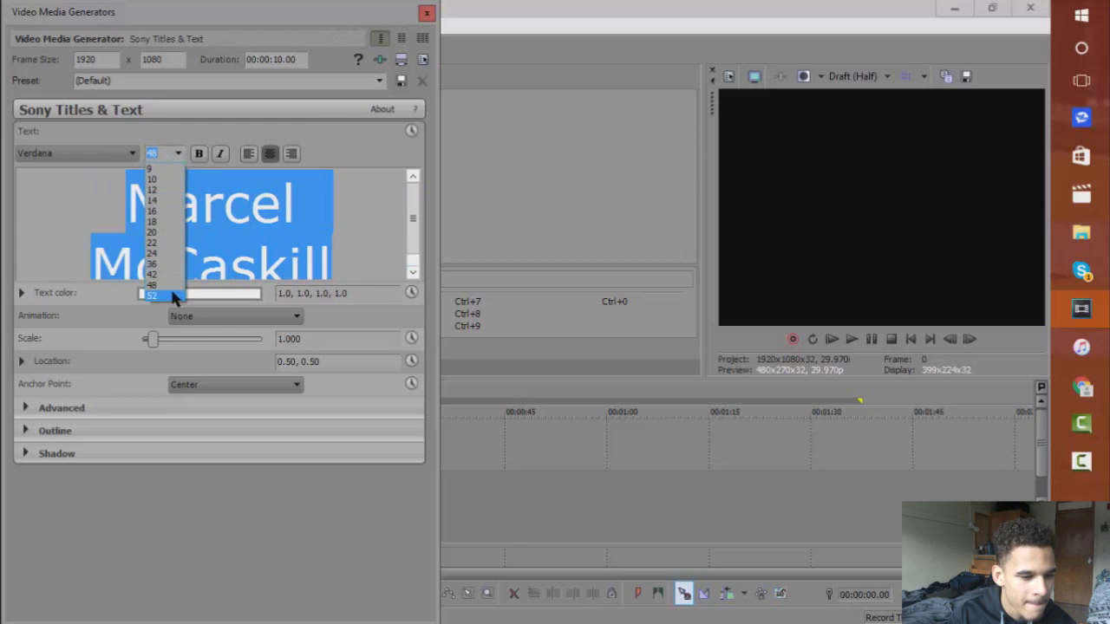
click(170, 286)
click(133, 154)
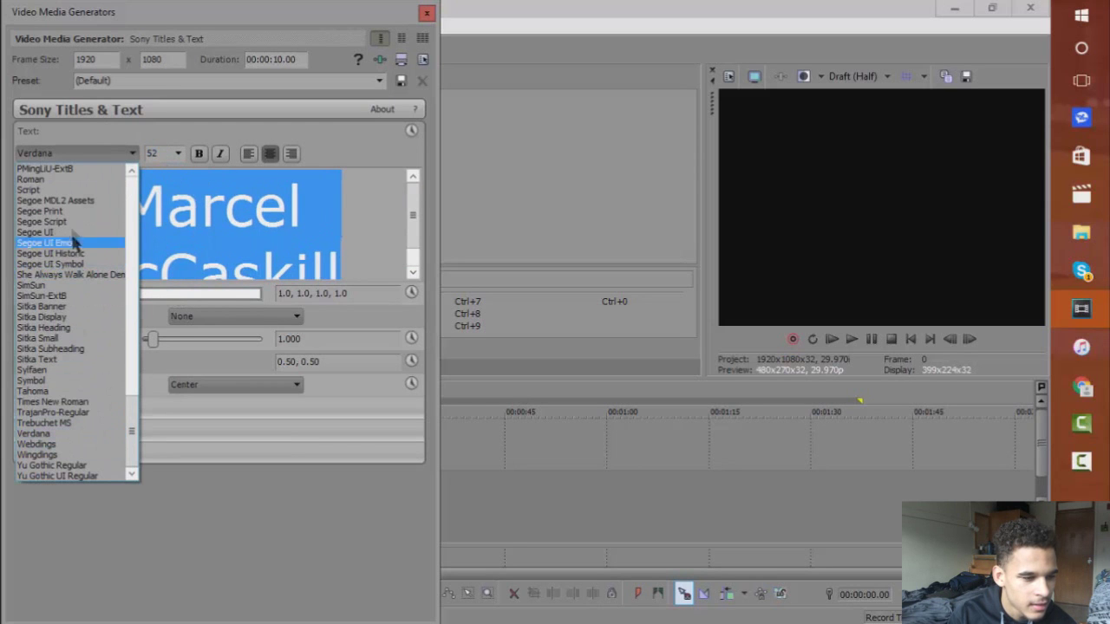
click(73, 234)
key(Down)
key(Down)
key(Down)
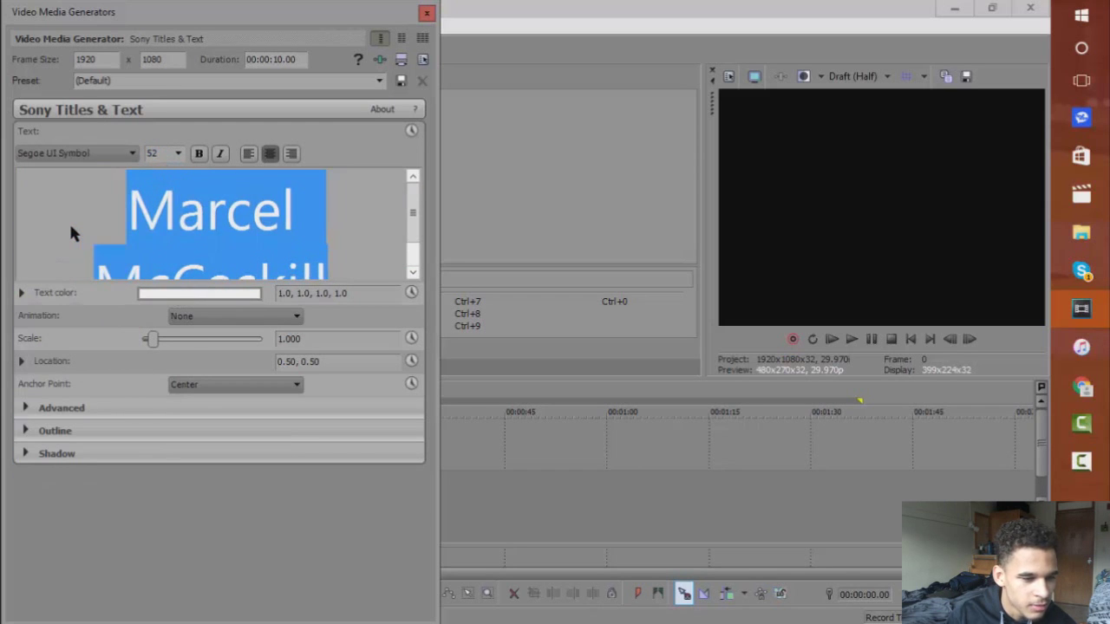
key(Down)
key(Down)
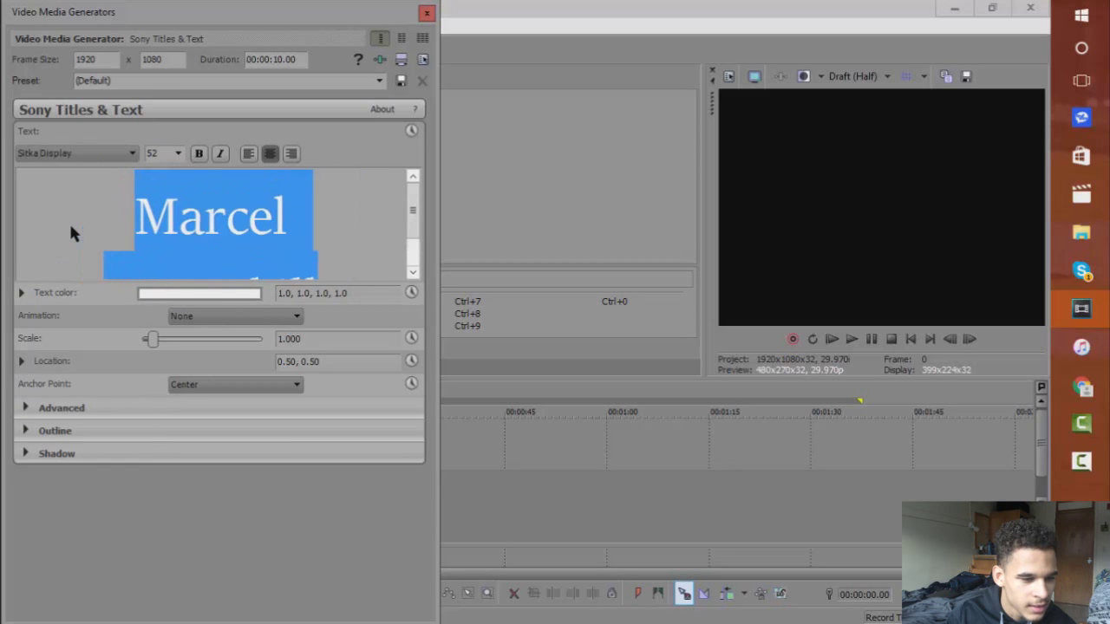
key(Up)
key(Up)
key(Up)
key(Up)
key(Up)
key(Up)
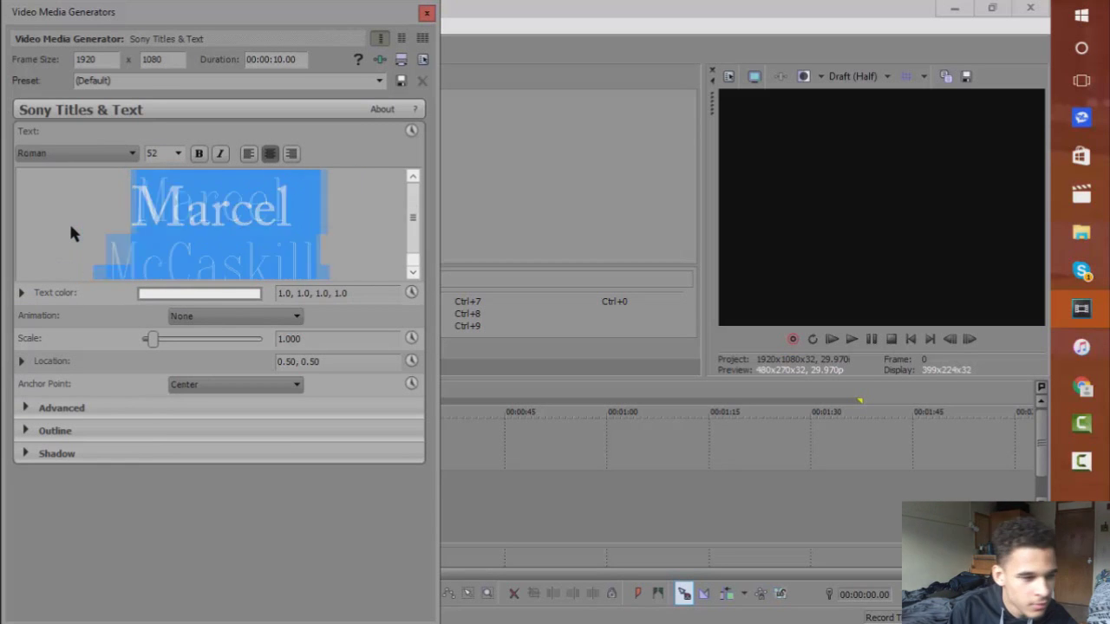
click(365, 206)
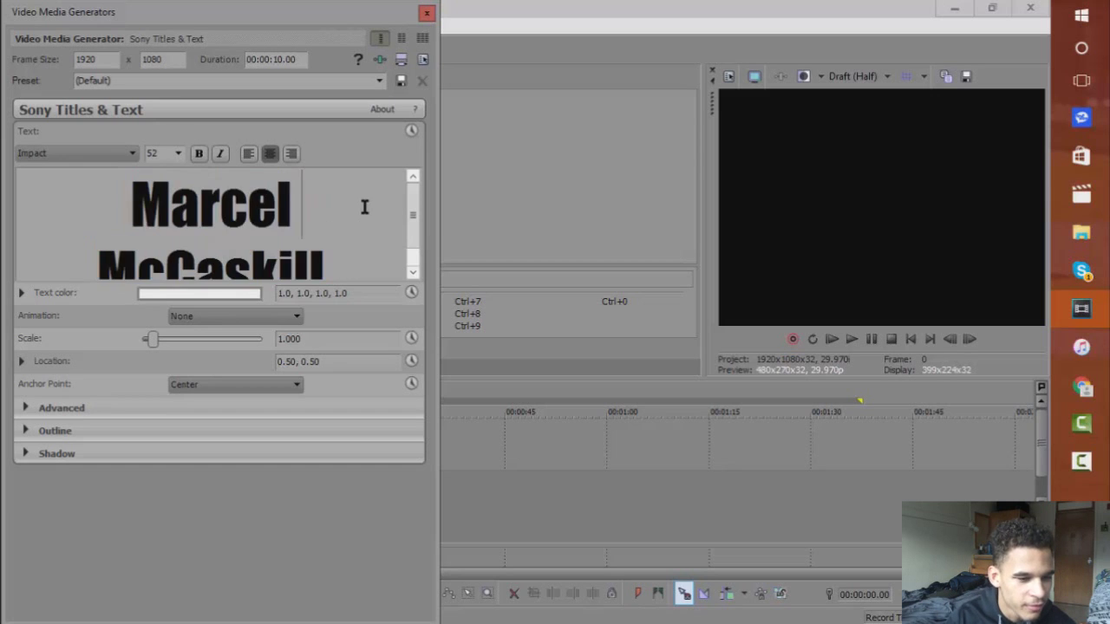
click(427, 14)
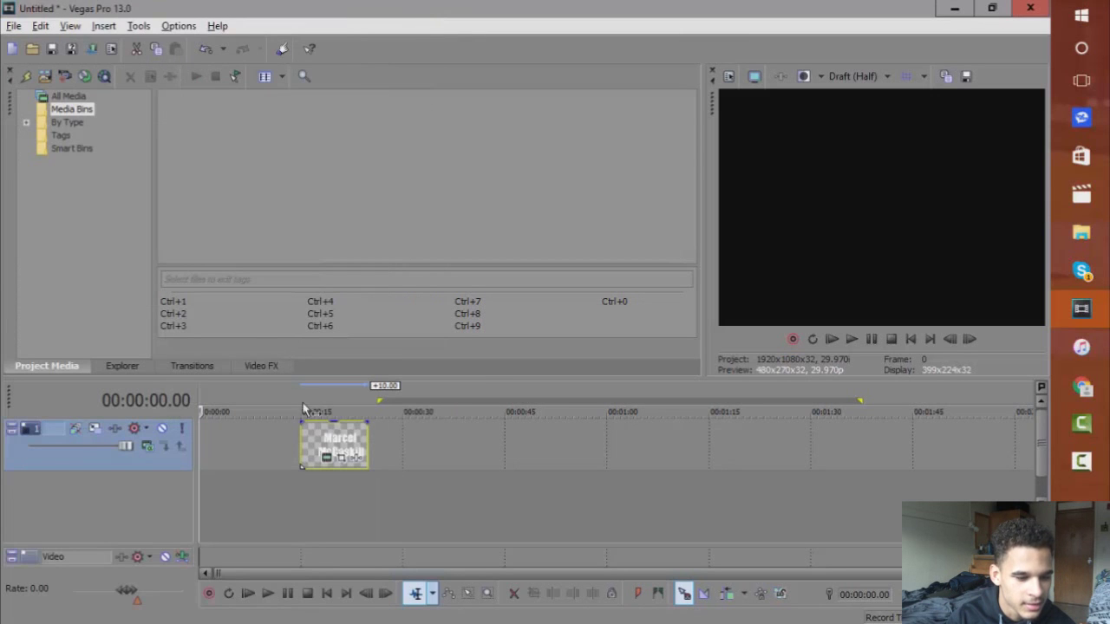
Open the title's Event Pan/Crop and reset the first keyframe's crop frame to default.
click(316, 432)
click(341, 459)
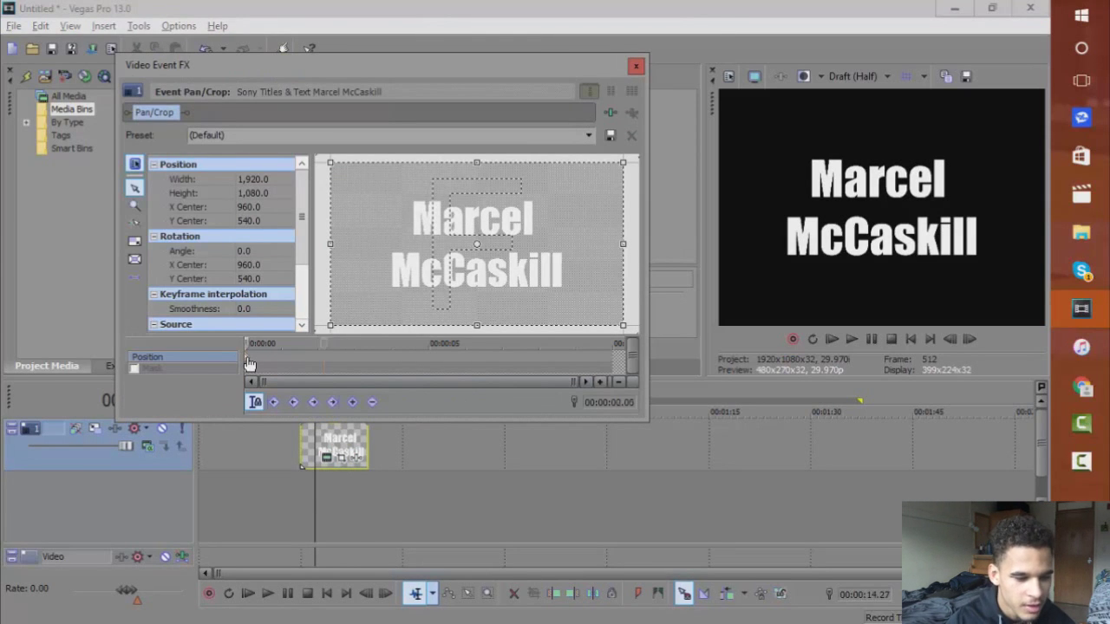
right_click(249, 362)
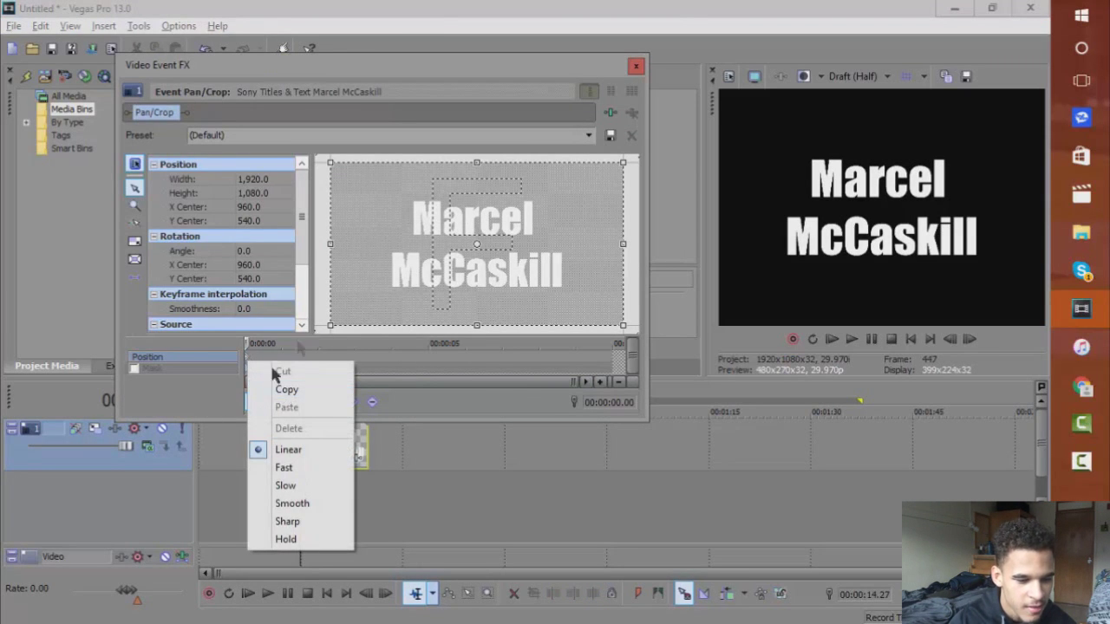
click(292, 348)
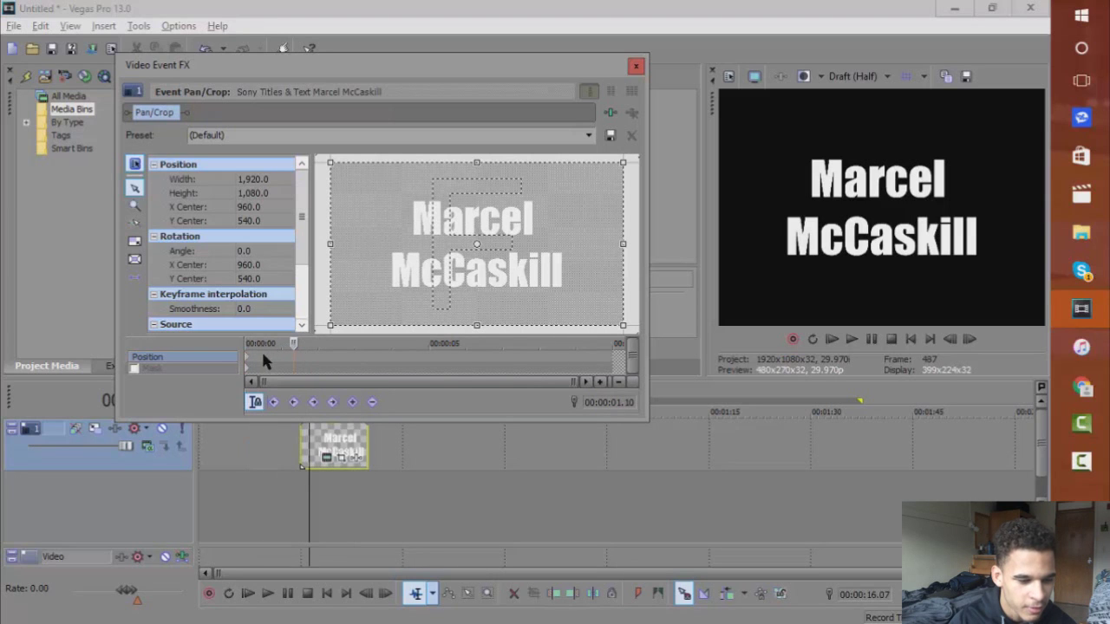
click(250, 363)
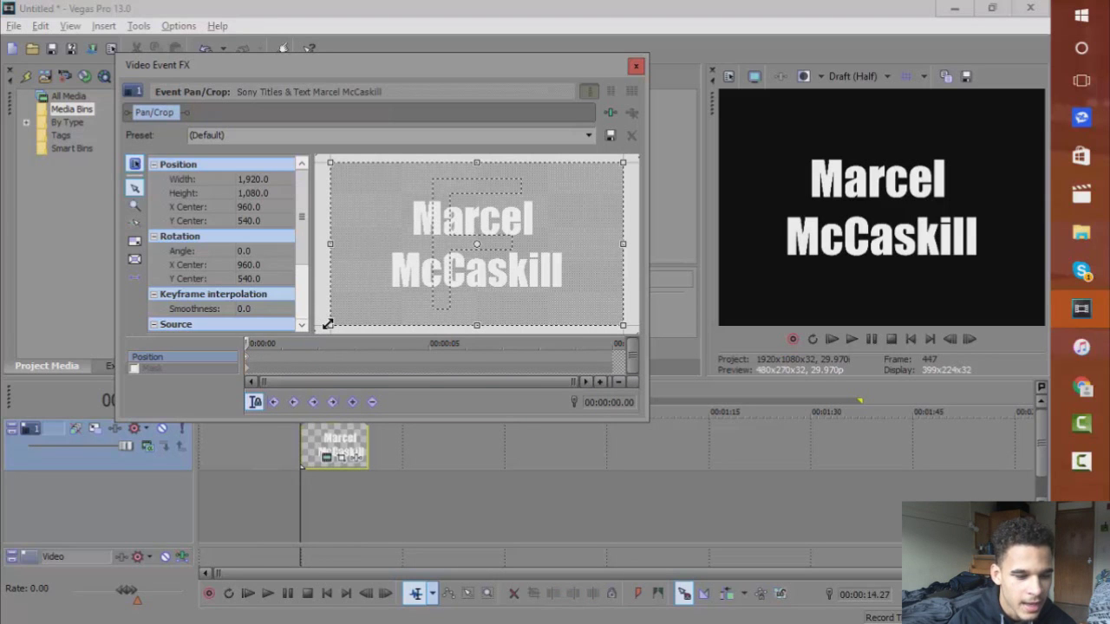
drag(341, 297, 328, 325)
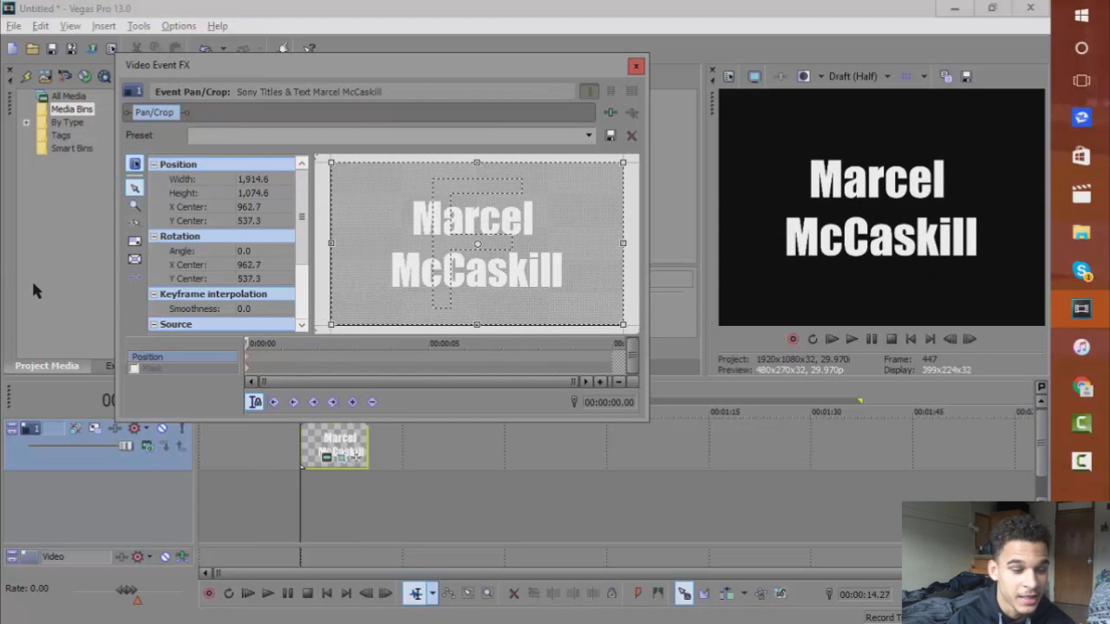
right_click(440, 260)
click(453, 280)
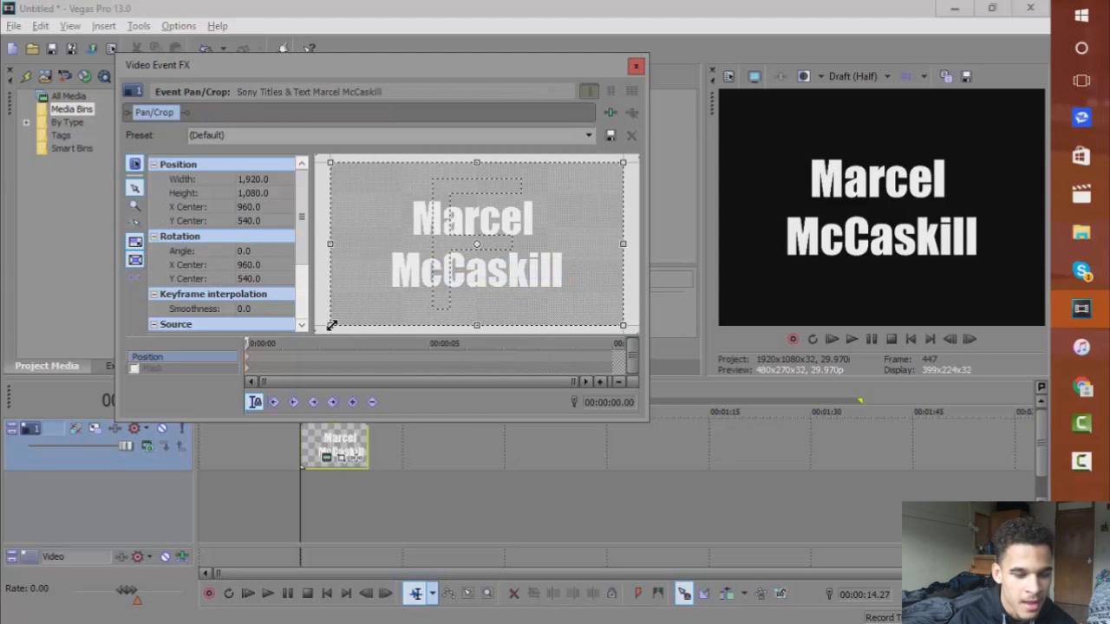
Zoom the first keyframe tight on the text (about 180×101), restoring full 1920×1080 frames later.
drag(332, 321, 452, 250)
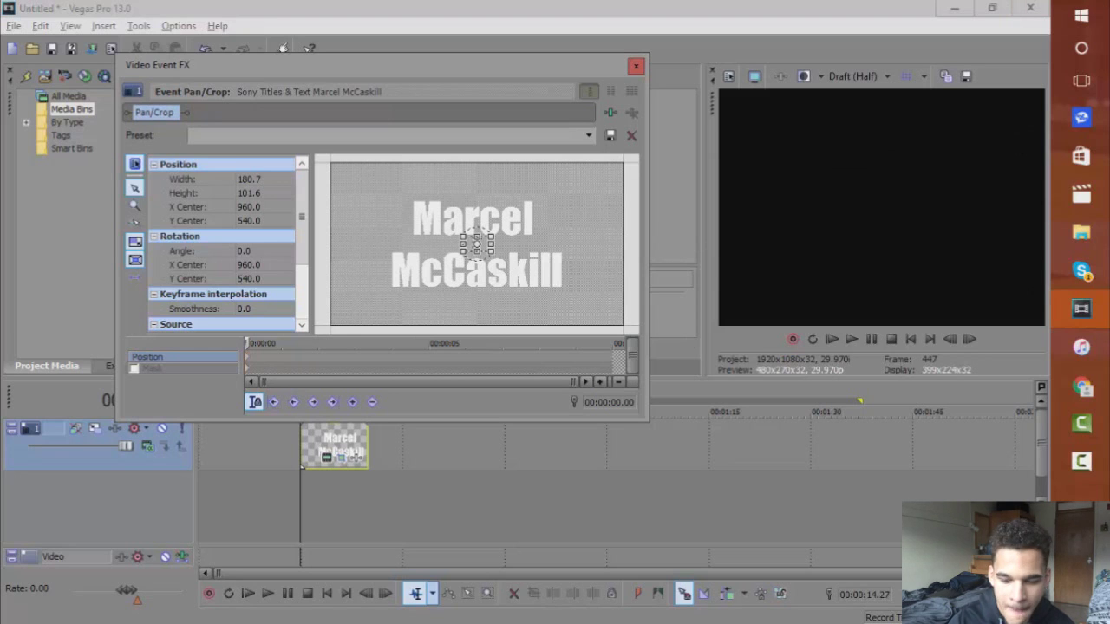
double_click(968, 338)
double_click(968, 339)
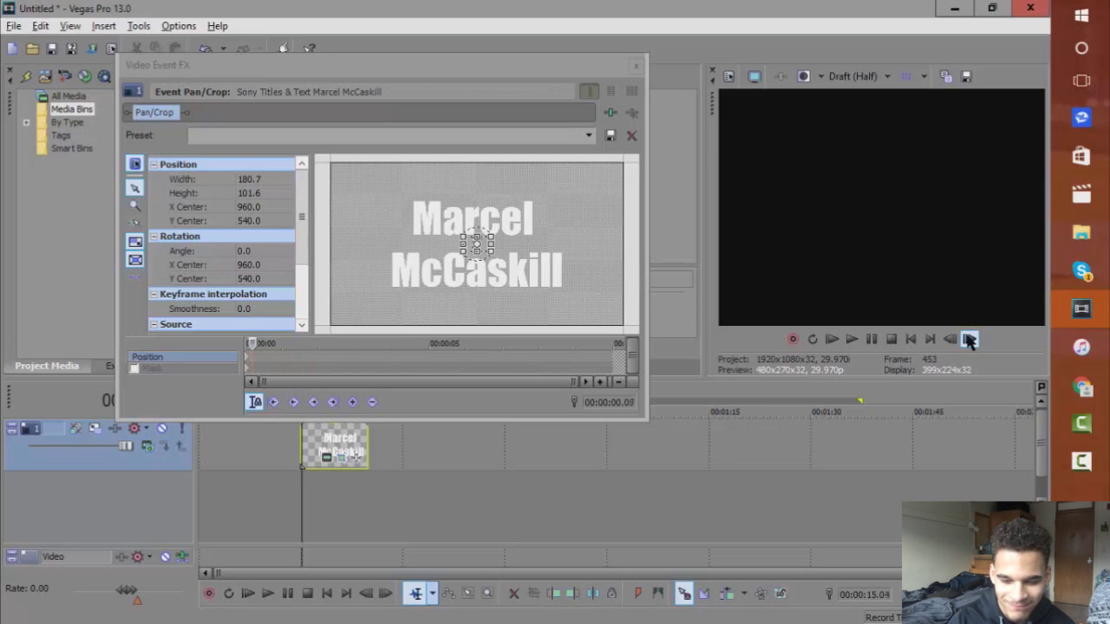
double_click(968, 339)
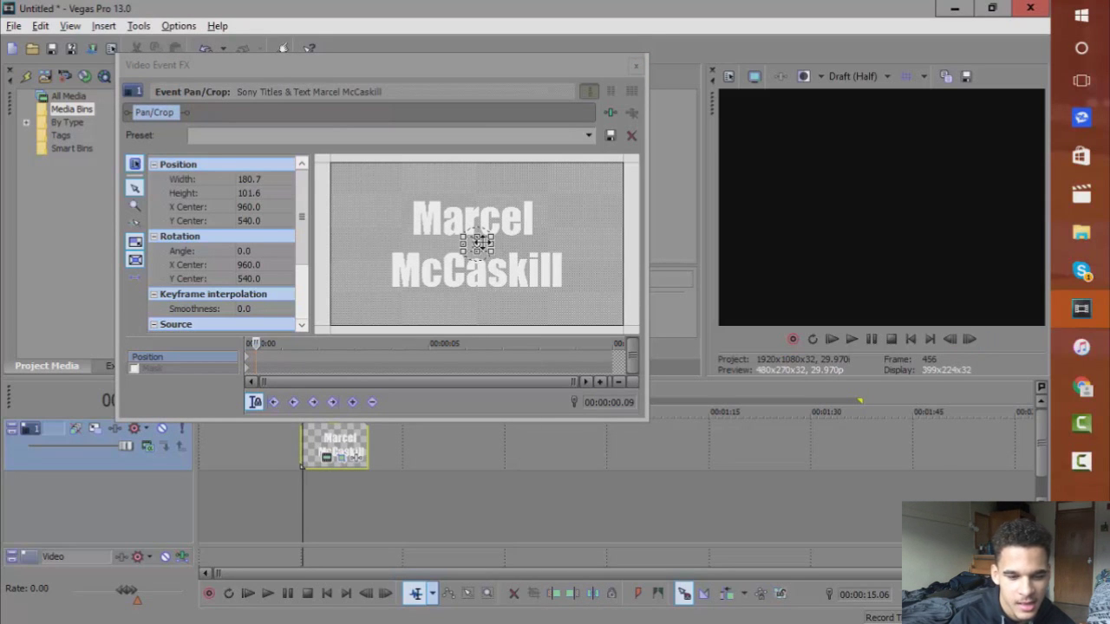
right_click(478, 242)
click(492, 252)
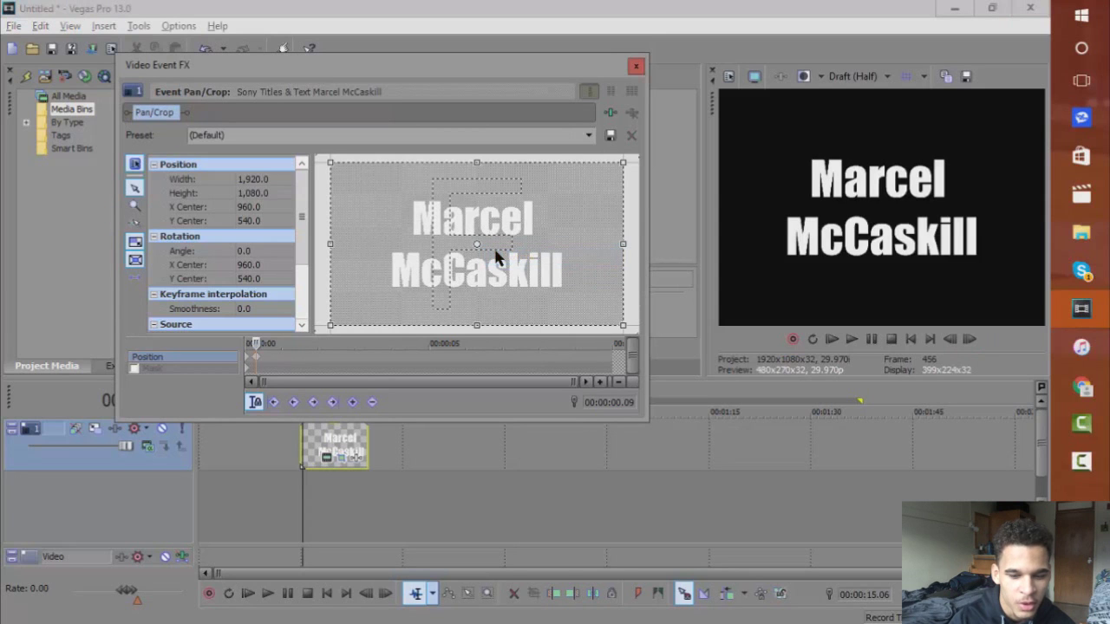
Enlarge the crop to 2221×1249.3 one frame before the event end, then close Pan/Crop.
click(613, 364)
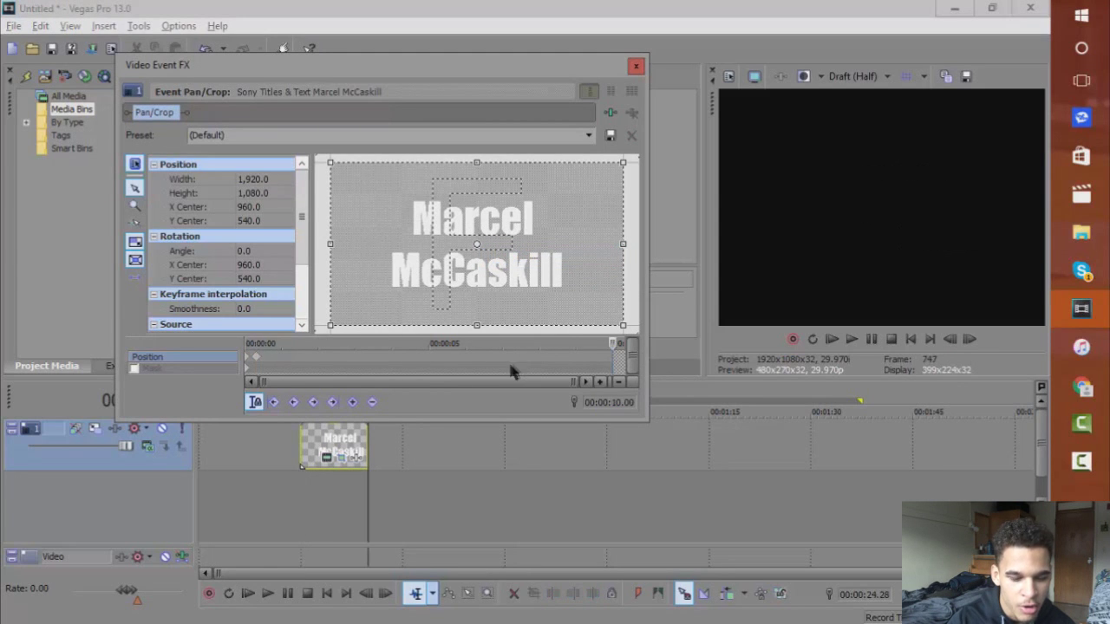
click(949, 343)
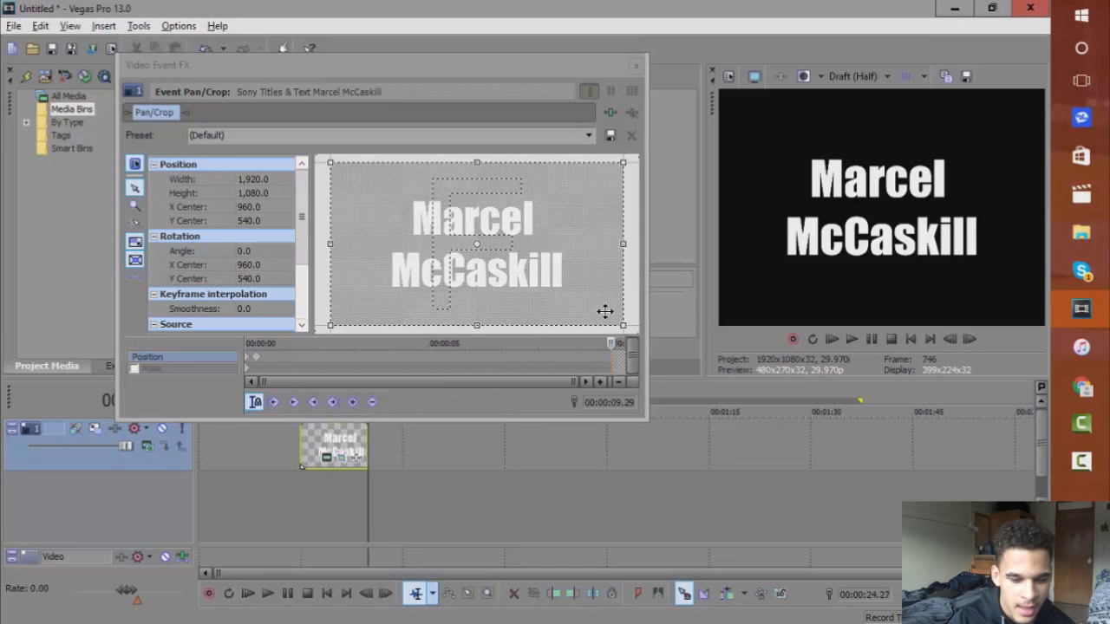
drag(619, 320, 642, 341)
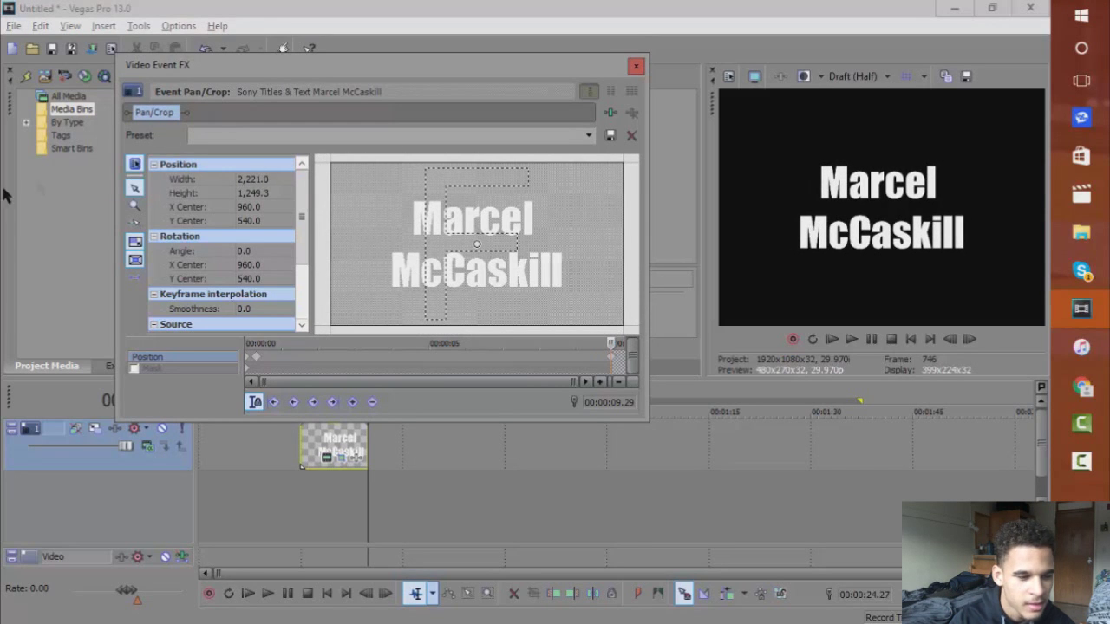
click(135, 206)
click(318, 202)
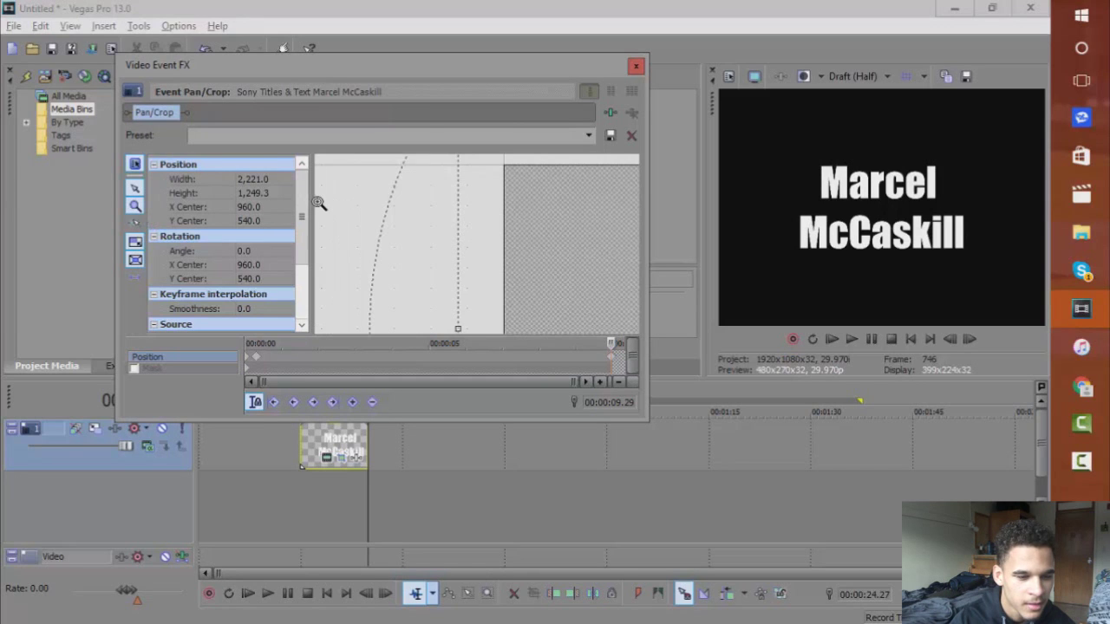
right_click(503, 215)
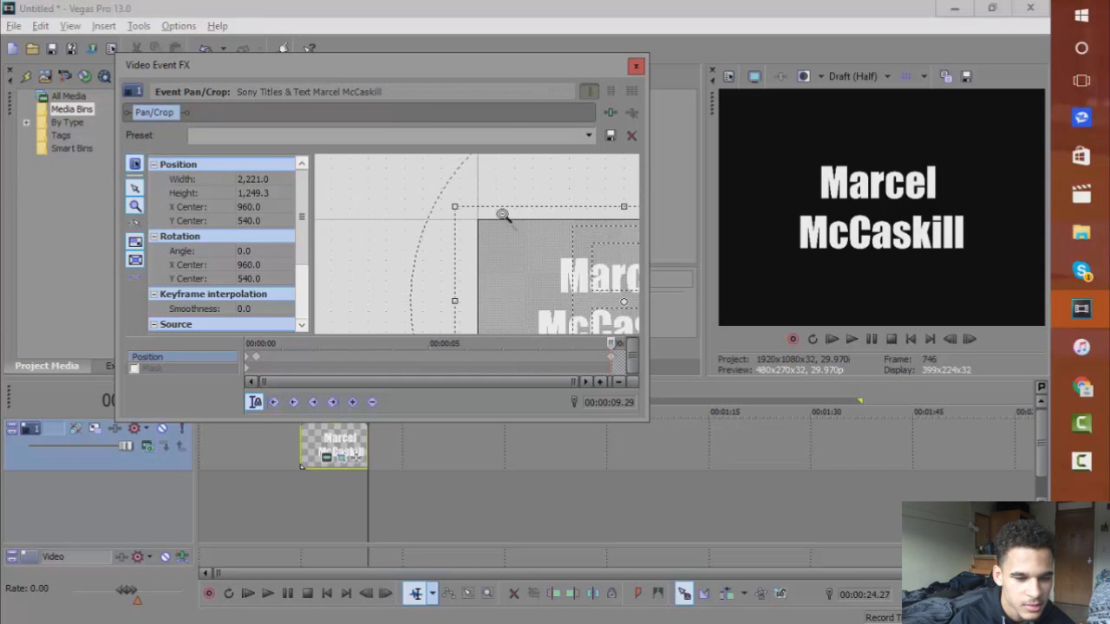
right_click(595, 271)
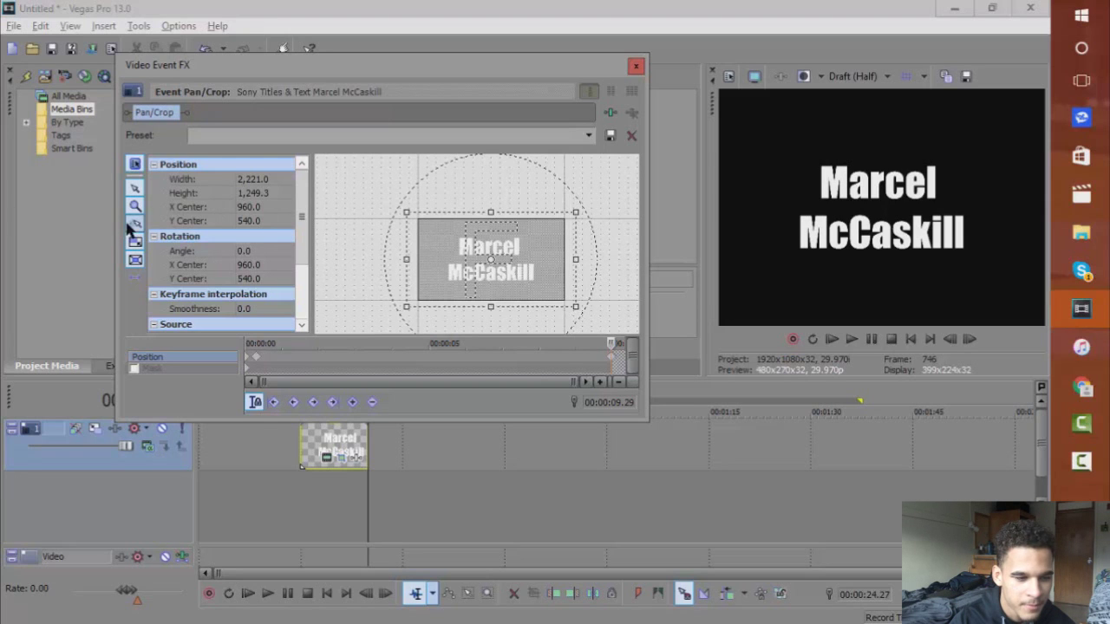
click(636, 66)
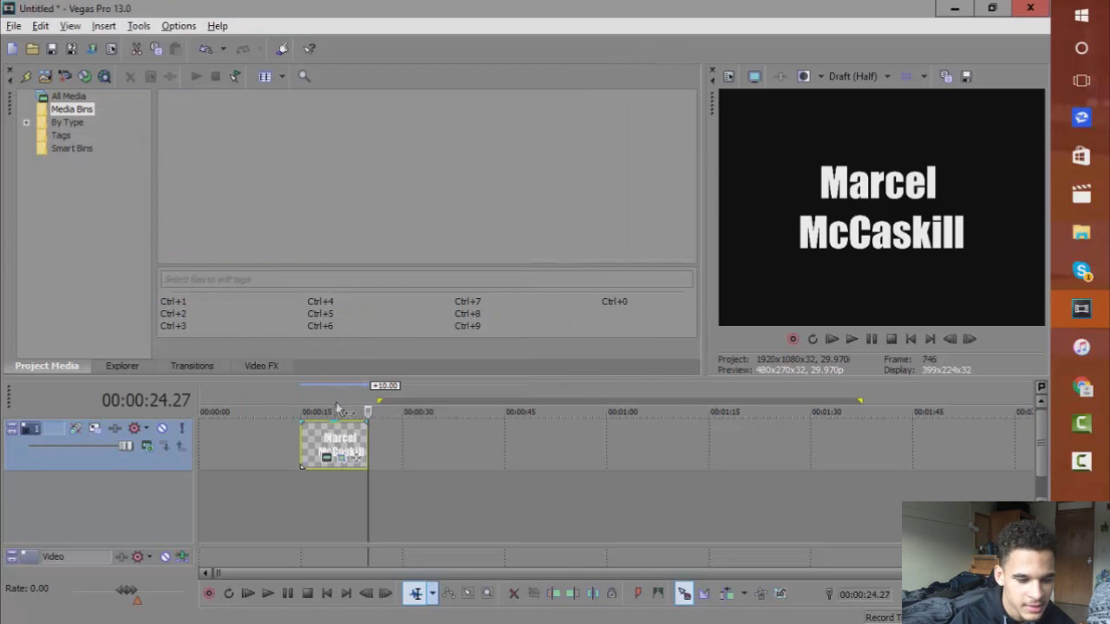
Loop-preview the title event's playback, then reopen its Event Pan/Crop.
drag(298, 404, 368, 405)
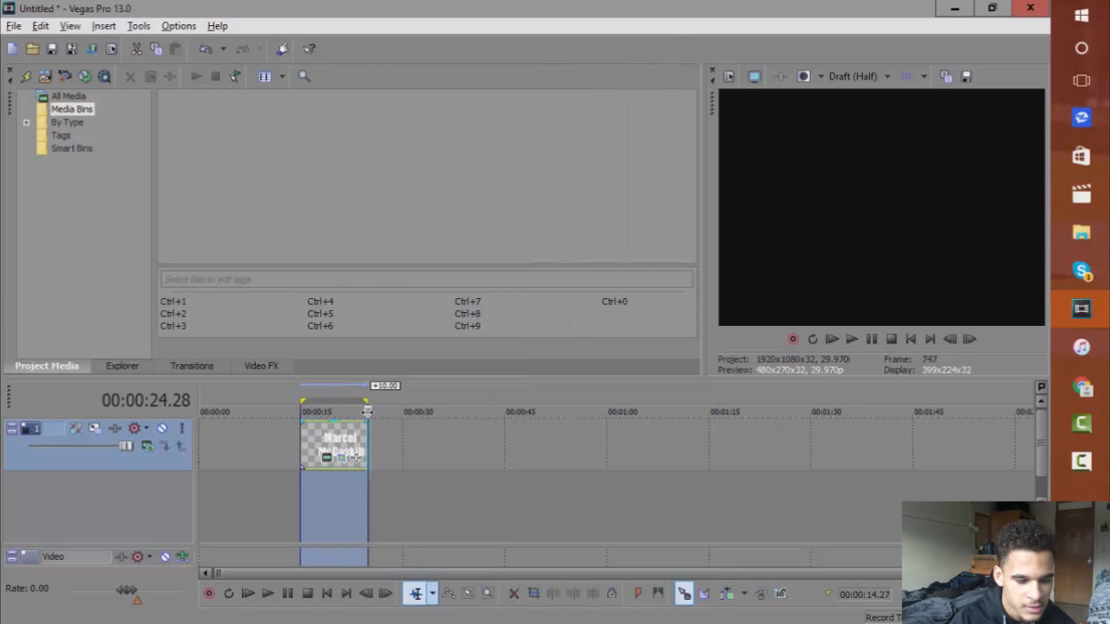
key(space)
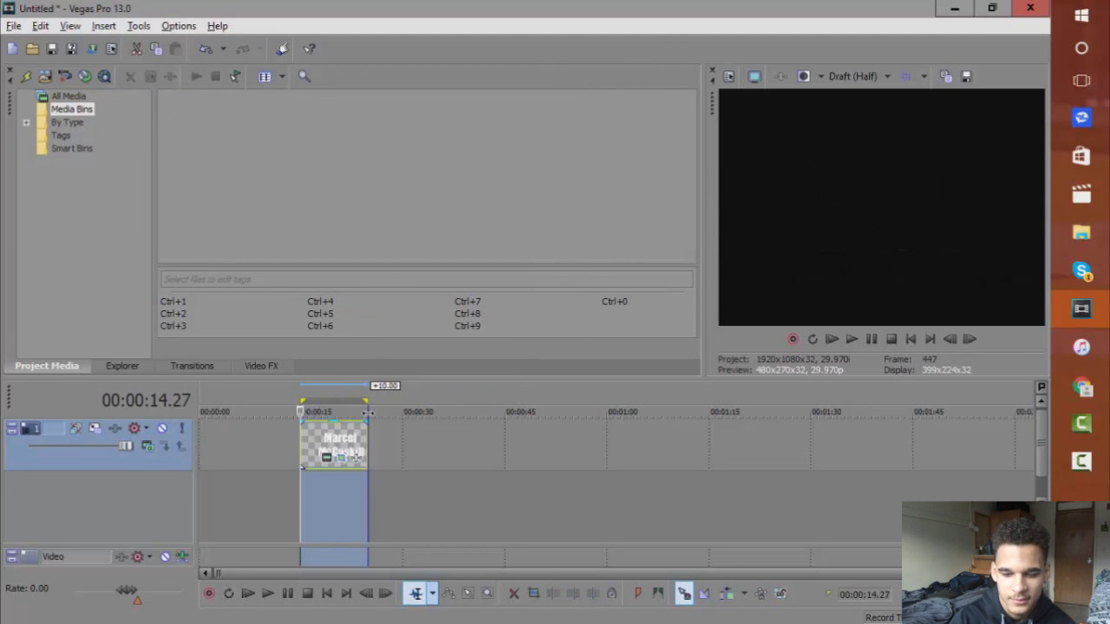
key(space)
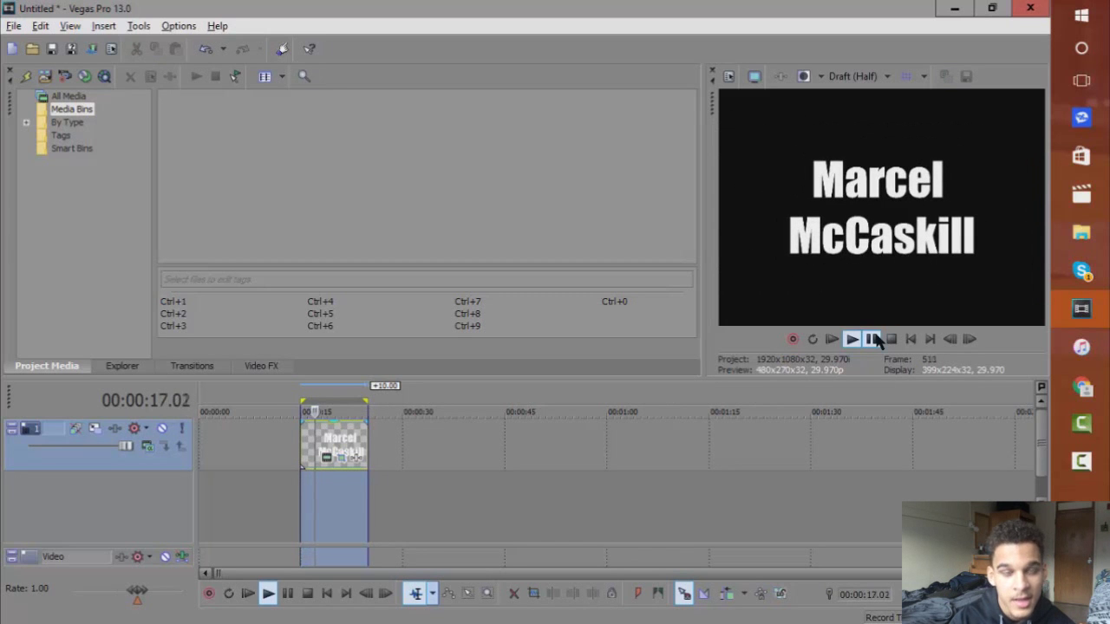
click(872, 339)
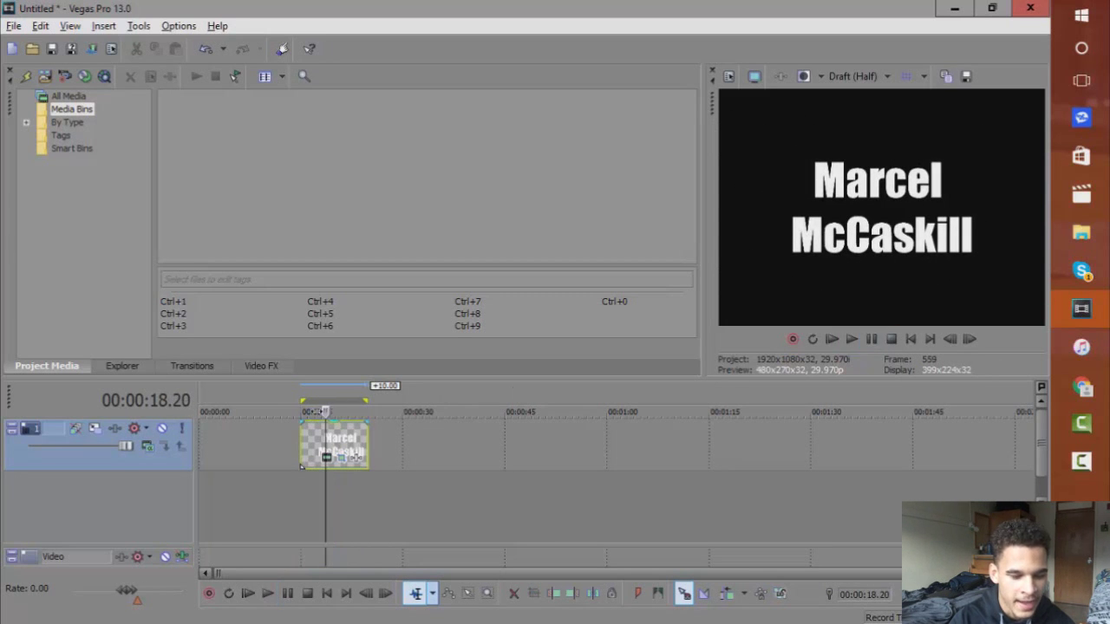
click(345, 457)
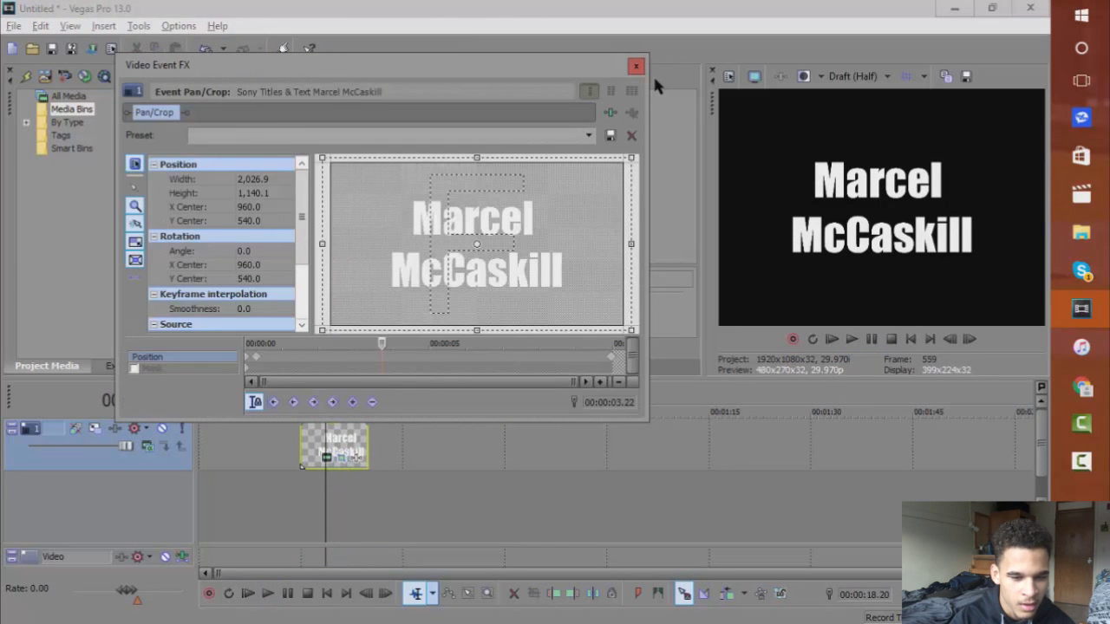
Trim the title event to roughly 4 seconds and play it back.
click(636, 67)
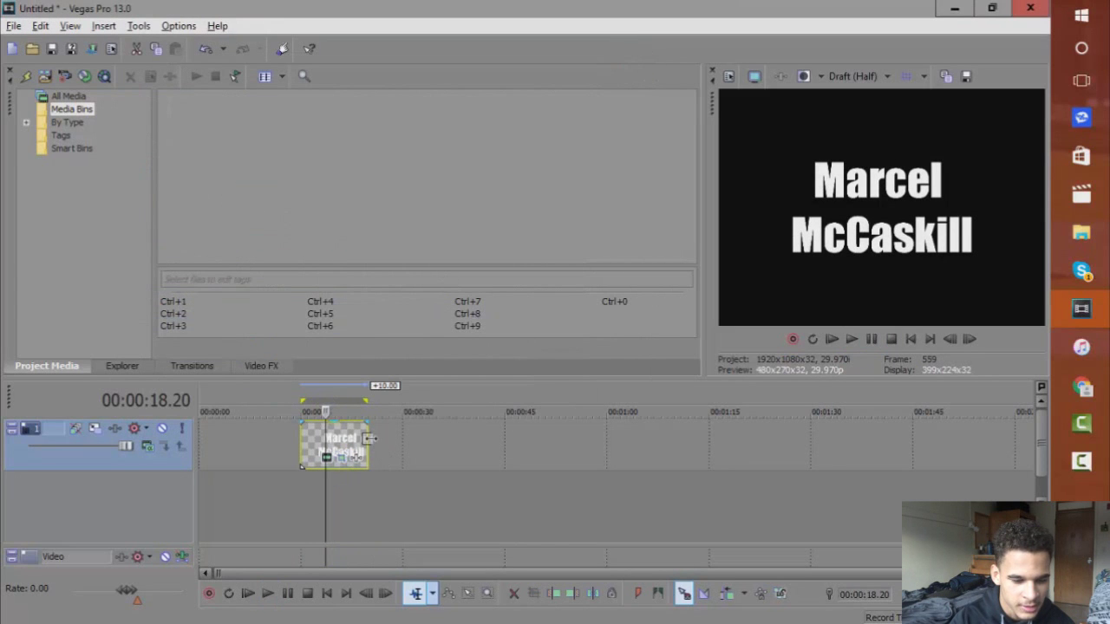
drag(367, 439, 326, 438)
drag(297, 493, 326, 481)
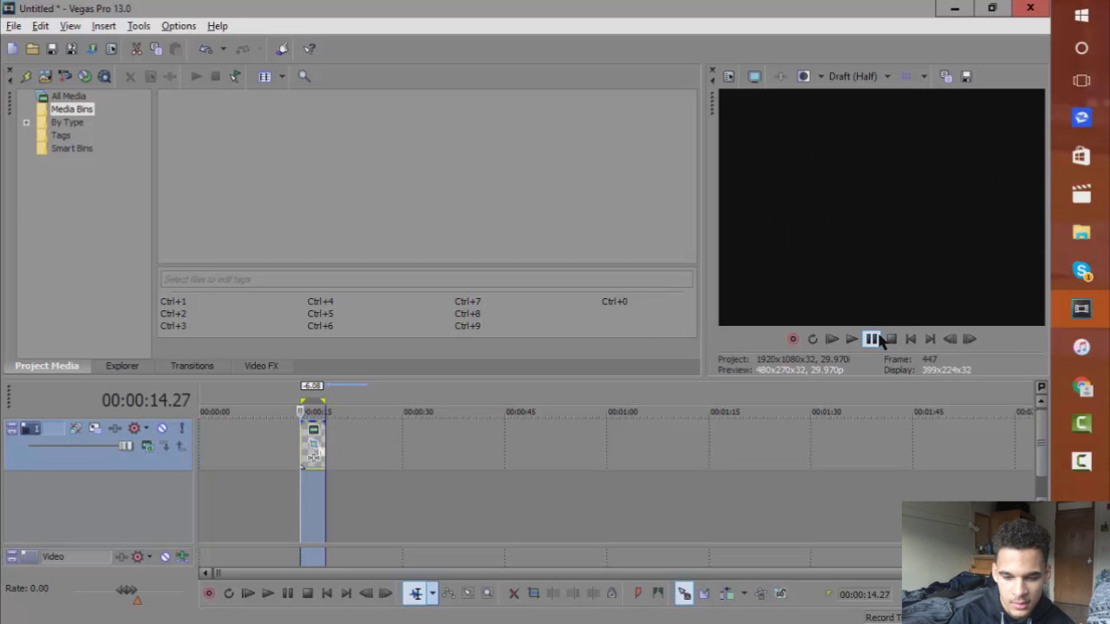
key(space)
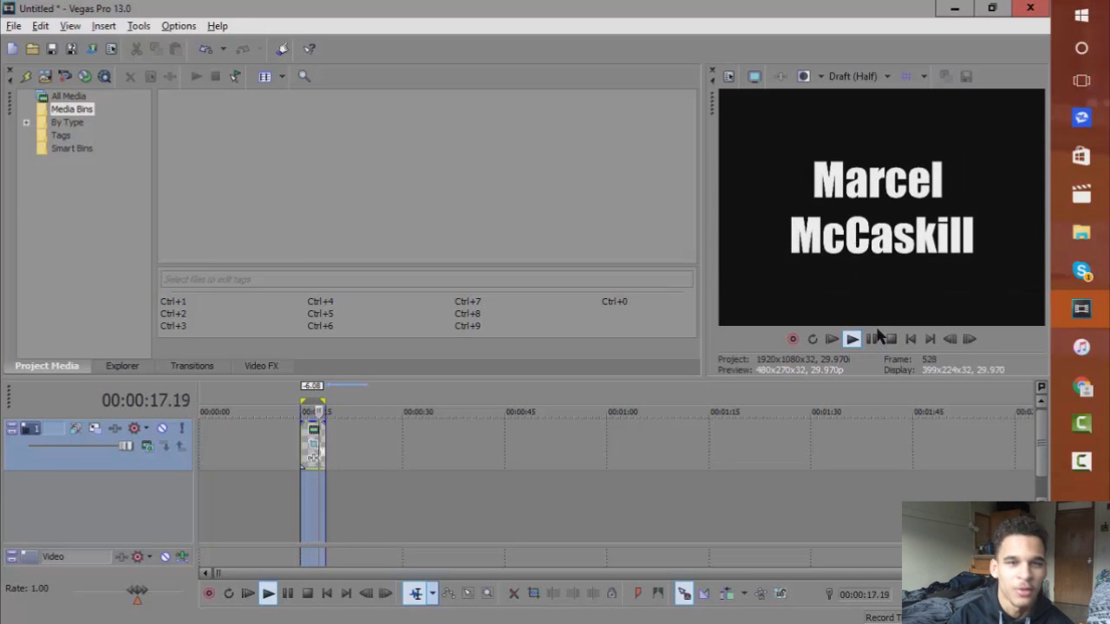
key(space)
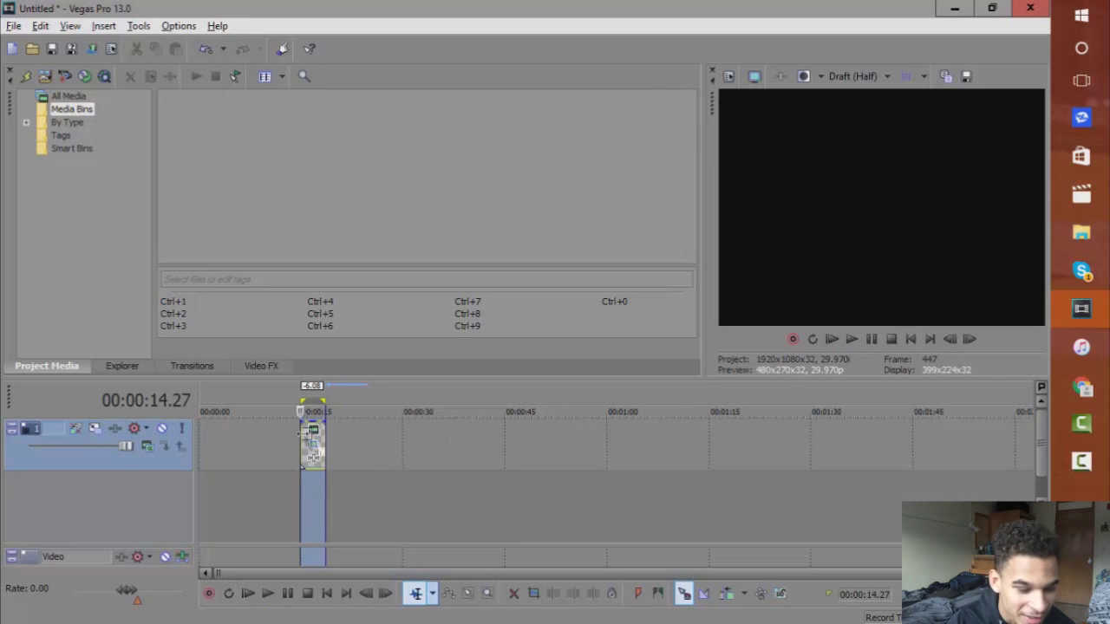
Set the shortened title's end keyframe crop to 2160×1215 and close Pan/Crop.
click(314, 448)
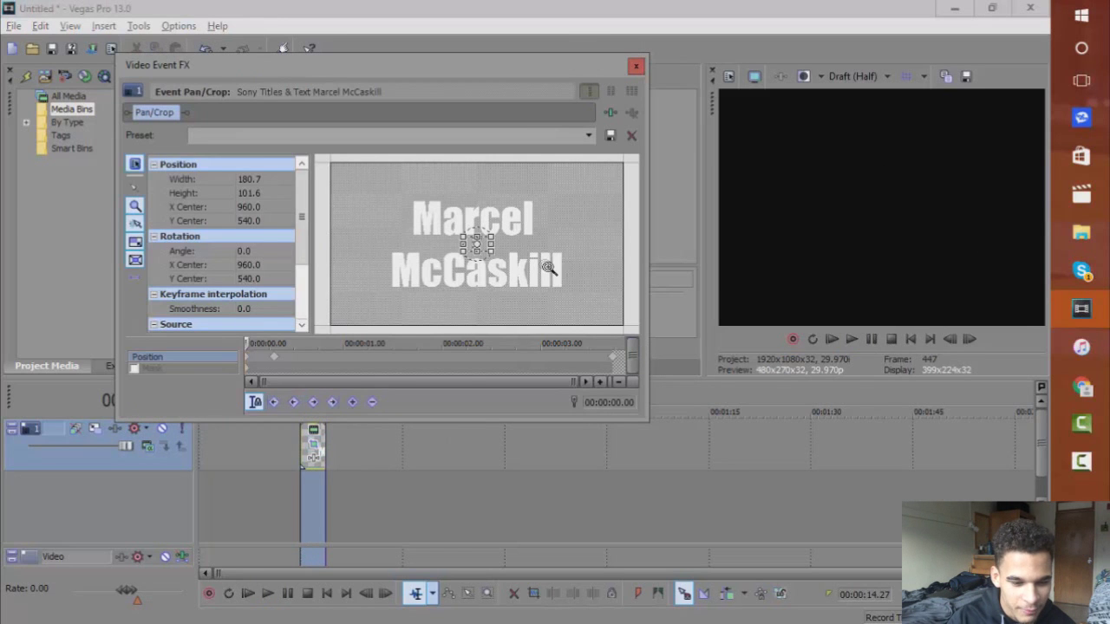
click(615, 362)
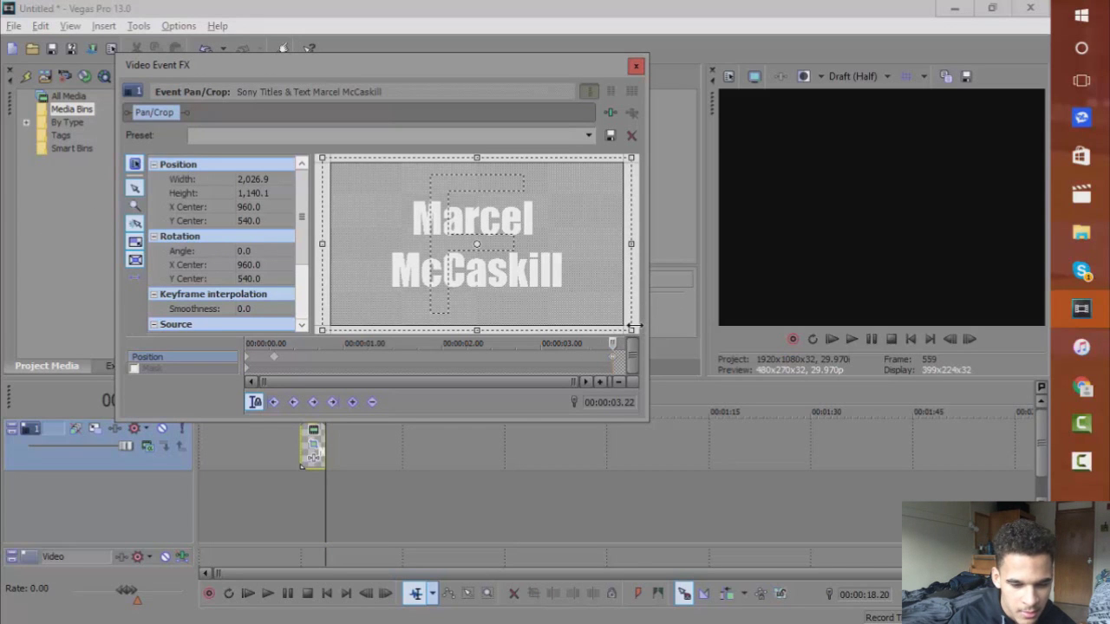
drag(633, 327, 644, 335)
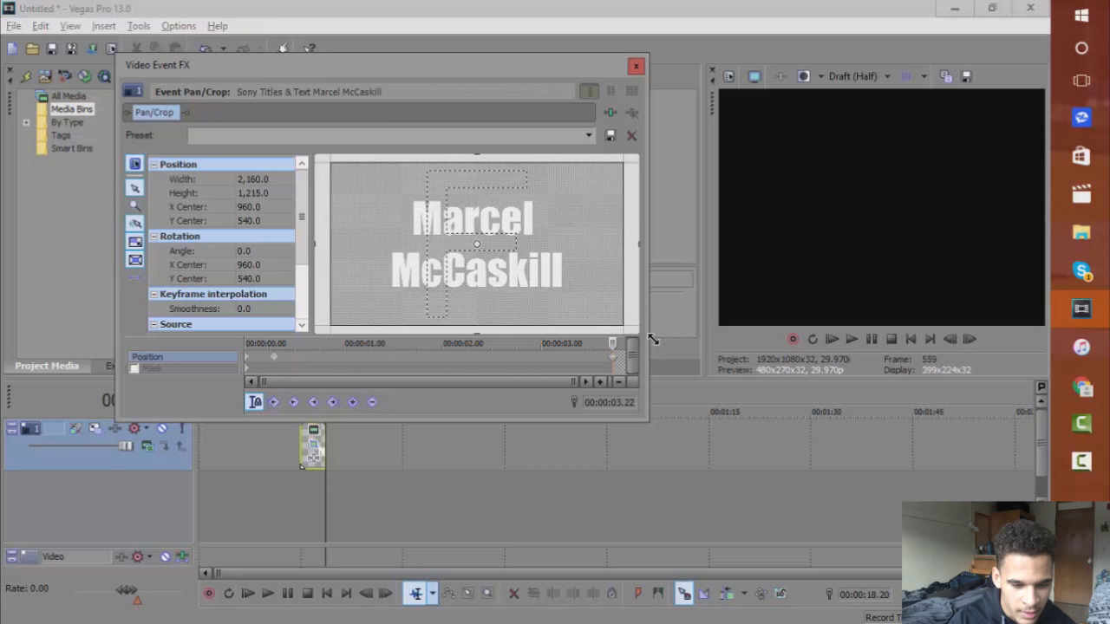
click(634, 67)
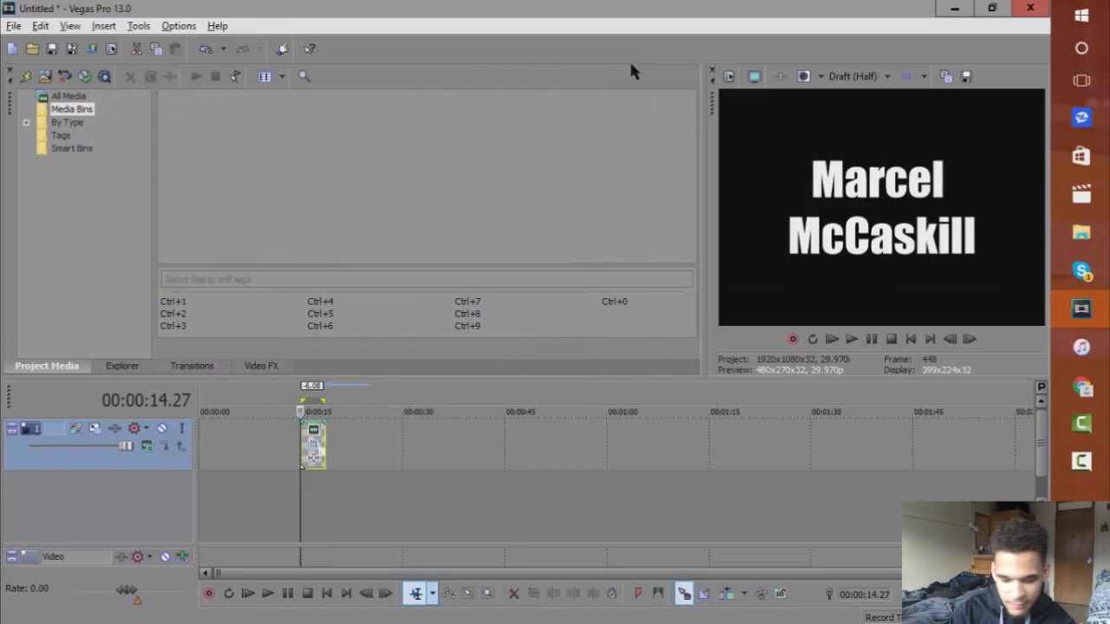
Zoom the timeline in on the title event and play its zoom-in text transition.
key(Up)
key(Up)
key(Up)
key(Up)
key(Up)
key(Up)
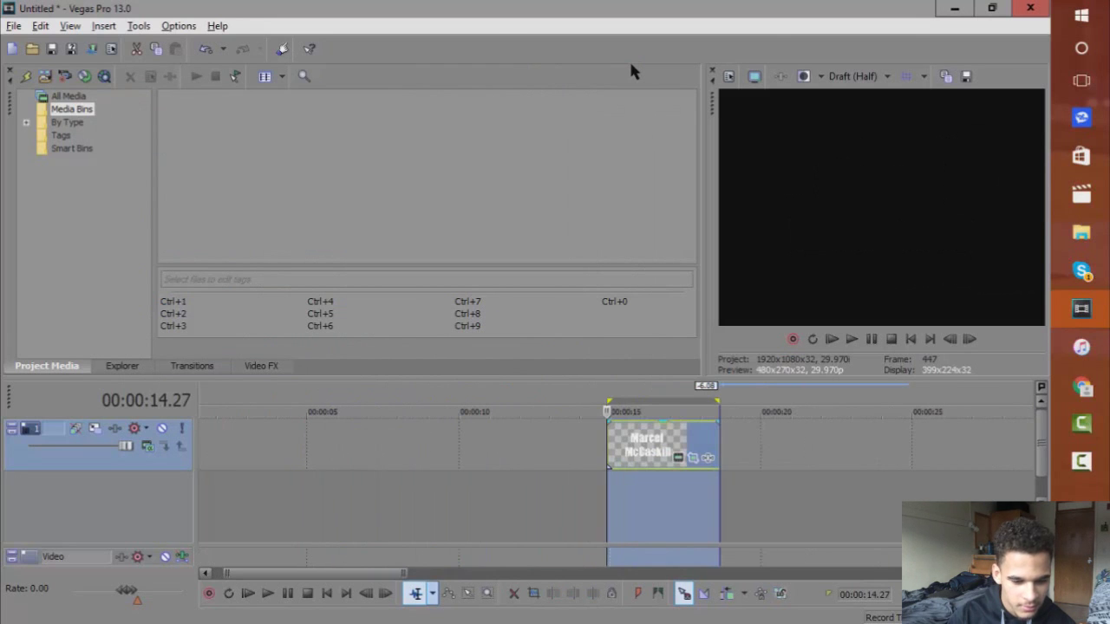
click(852, 339)
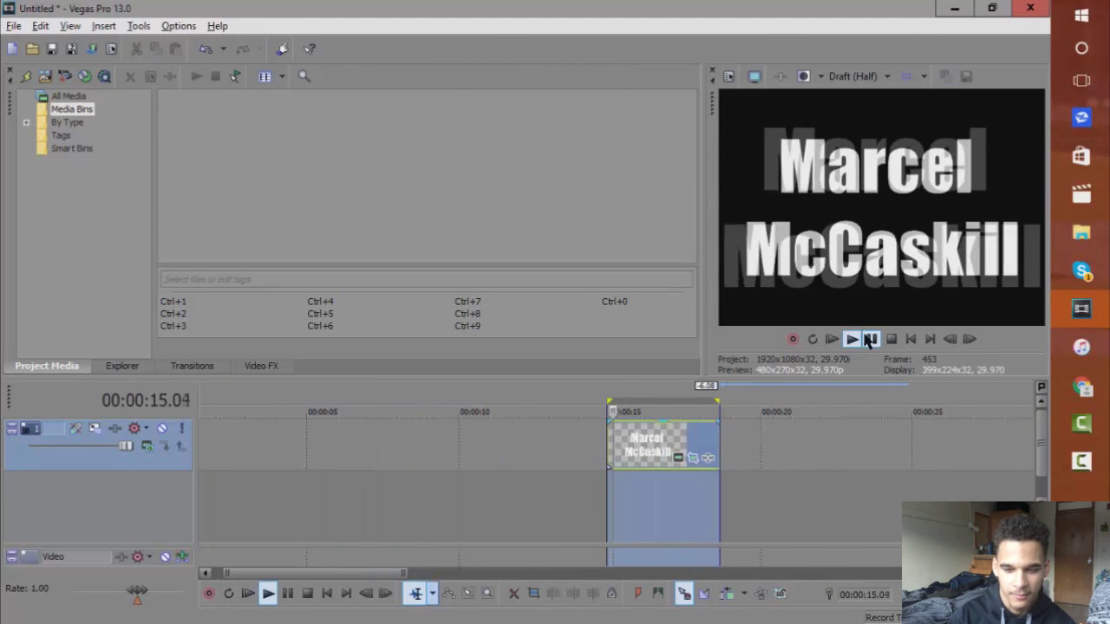